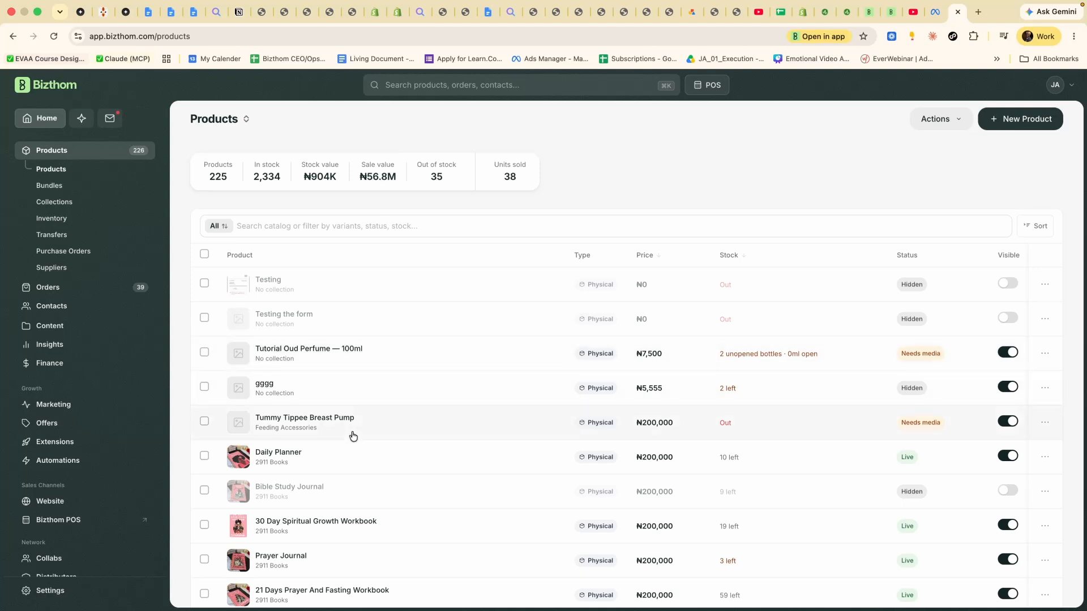
Step: Review the Basics, Description, and Pricing & Inventory details of the Daily Planner product, and return to the product list
click(337, 458)
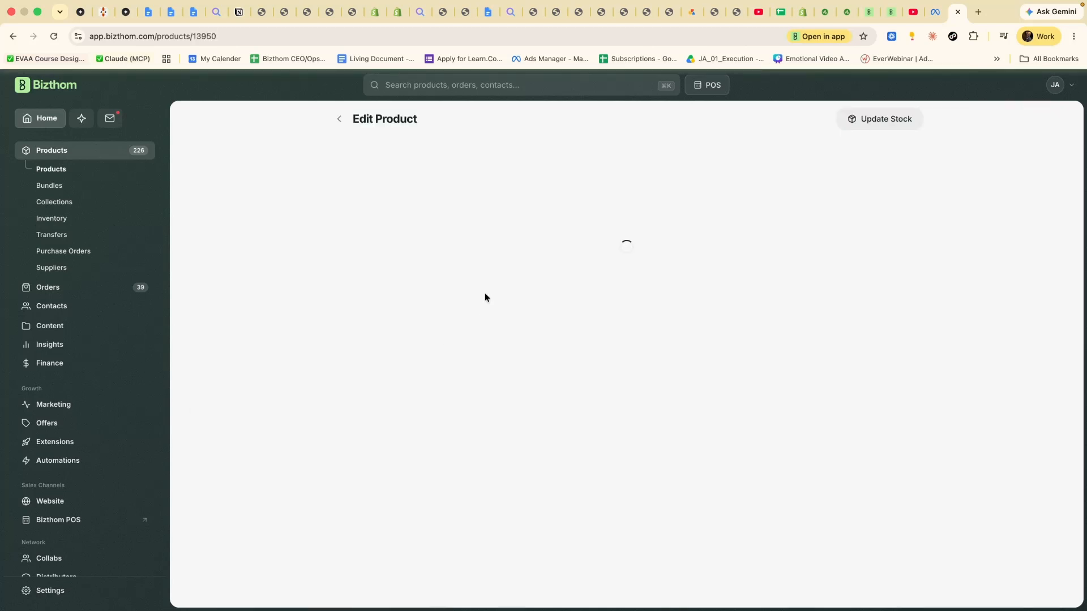
click(436, 268)
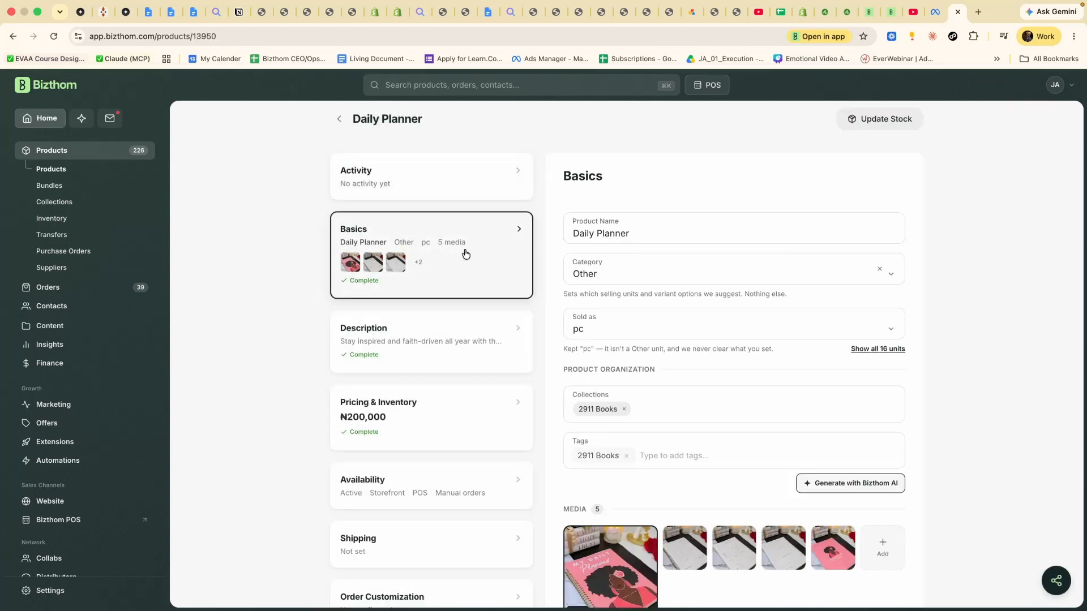
scroll(551, 274, down, 3)
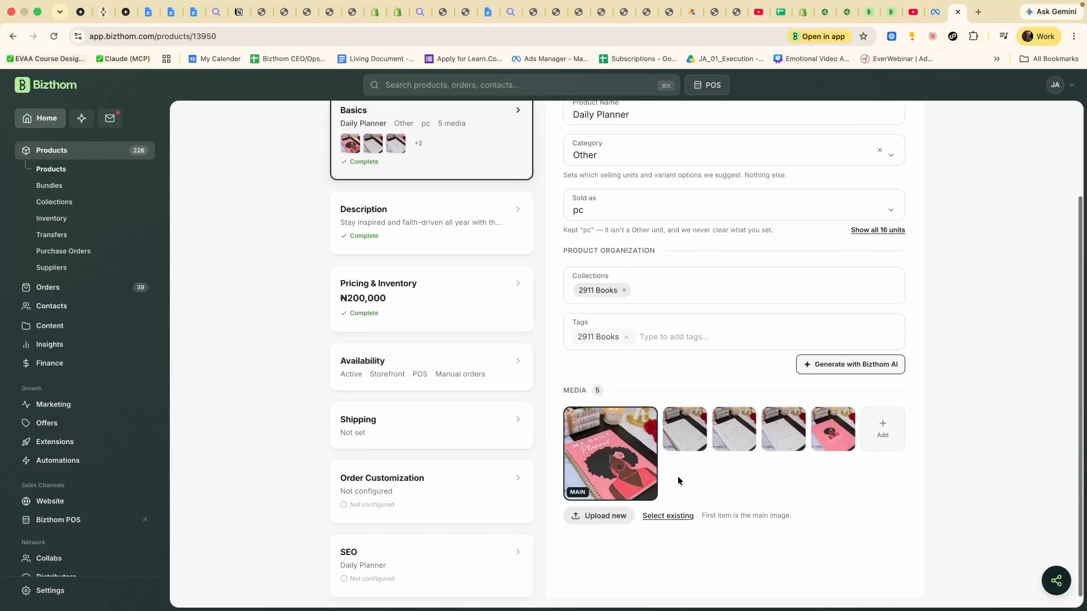
scroll(421, 345, up, 3)
click(421, 344)
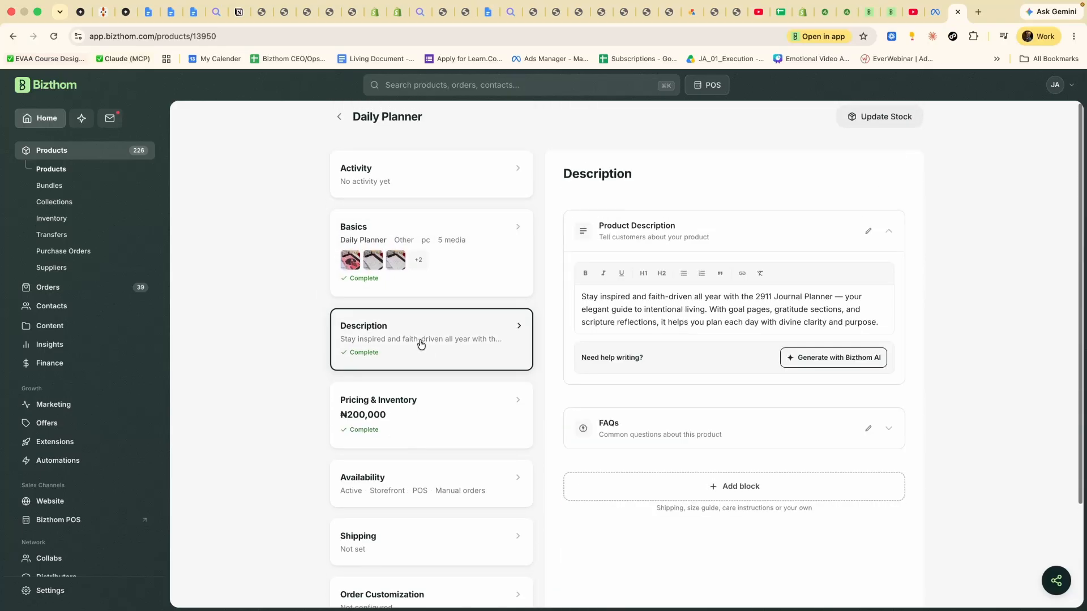
click(413, 417)
scroll(637, 359, down, 3)
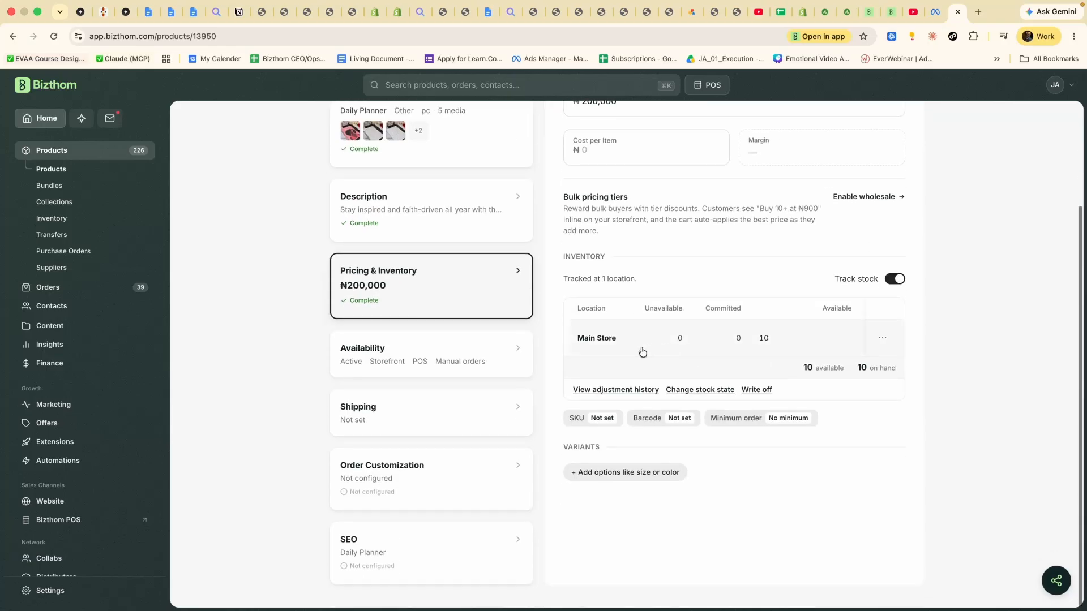
scroll(643, 351, up, 3)
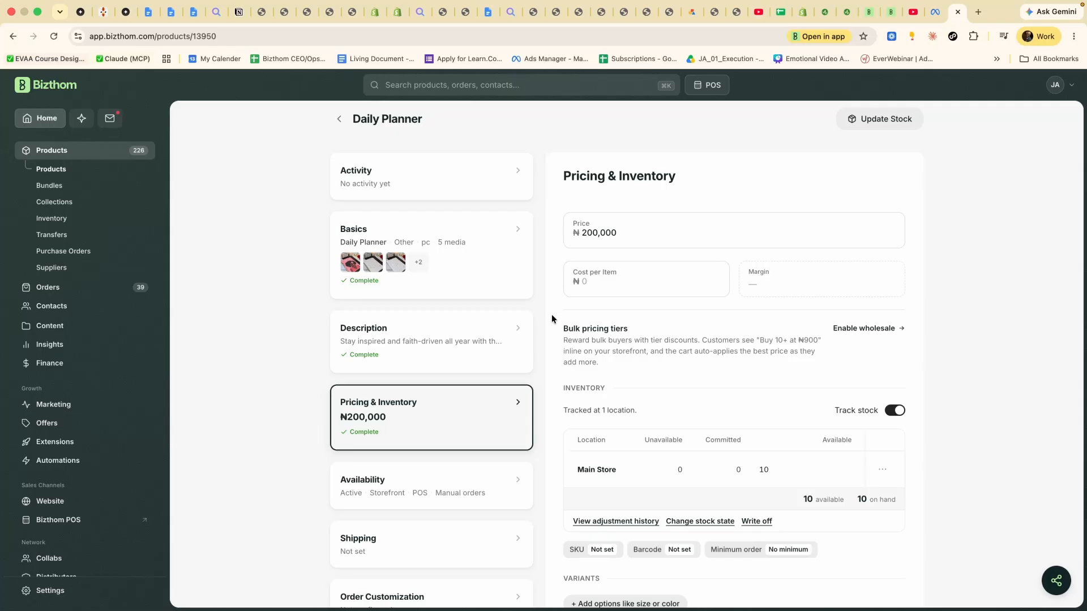
click(338, 120)
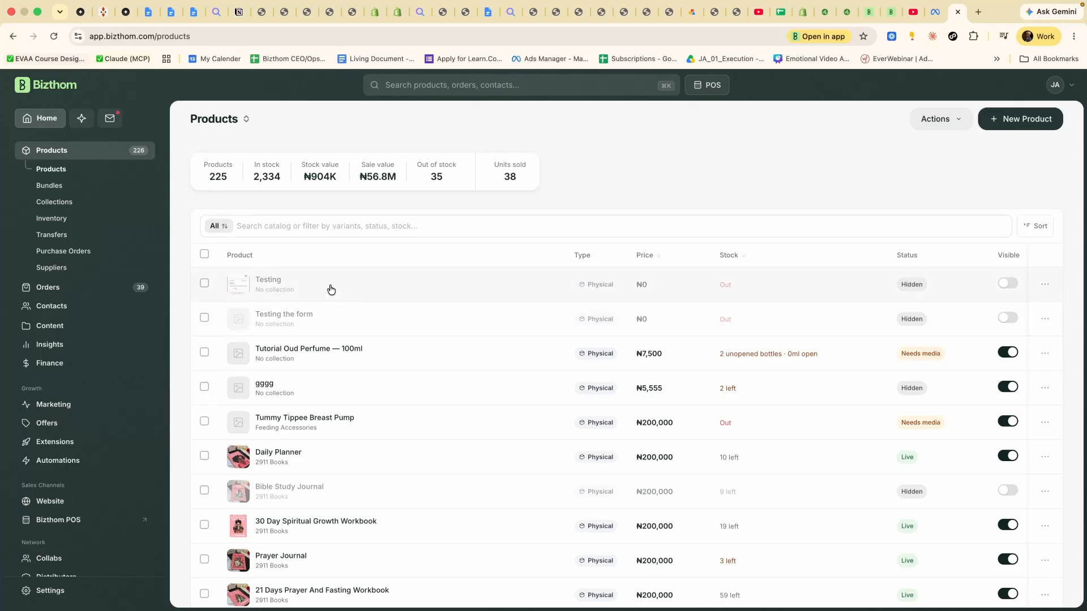
Step: Select the products from Testing through Tummy Tippee Breast Pump individually, then extend the selection to every loaded product
click(205, 282)
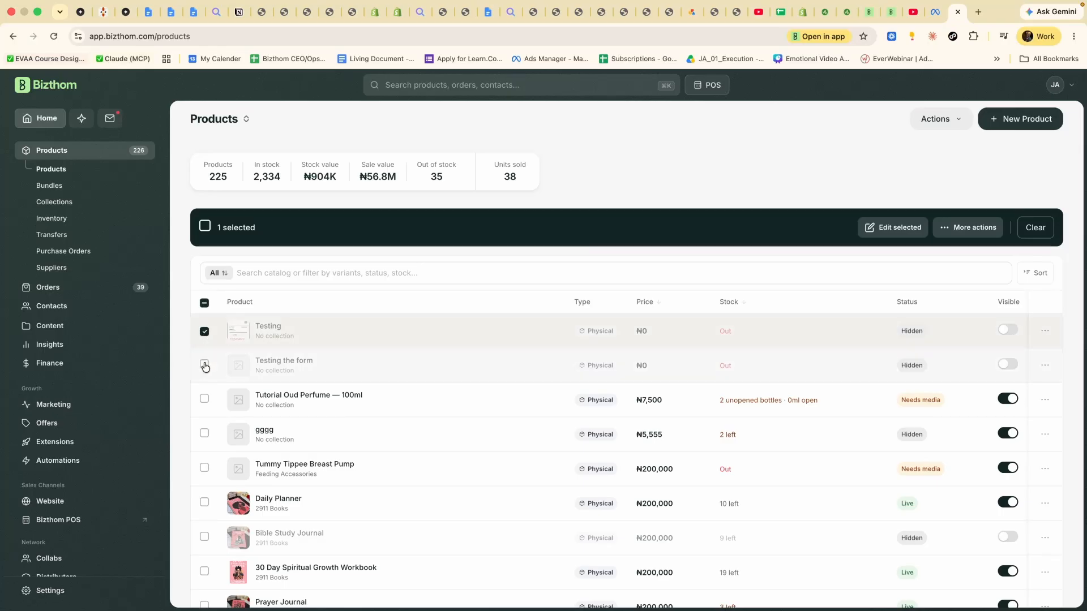
click(205, 366)
click(205, 399)
click(205, 435)
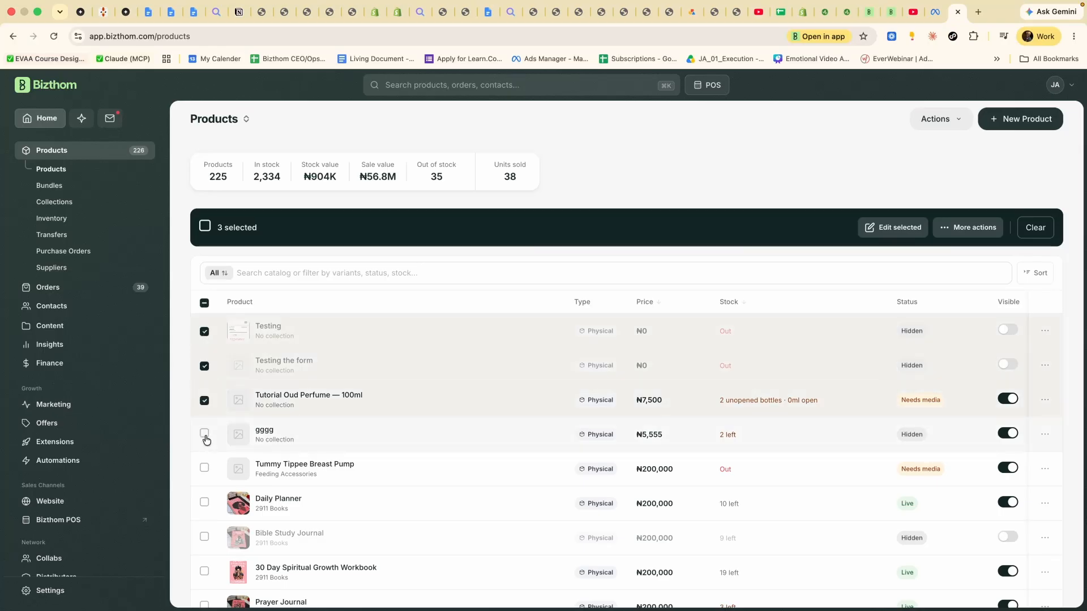
click(204, 468)
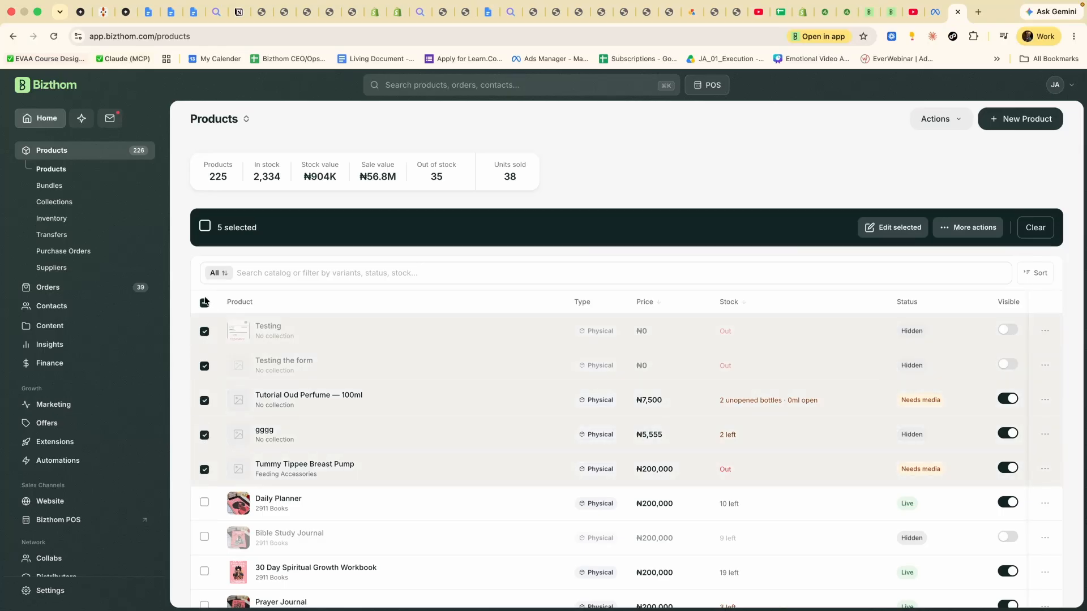
click(205, 303)
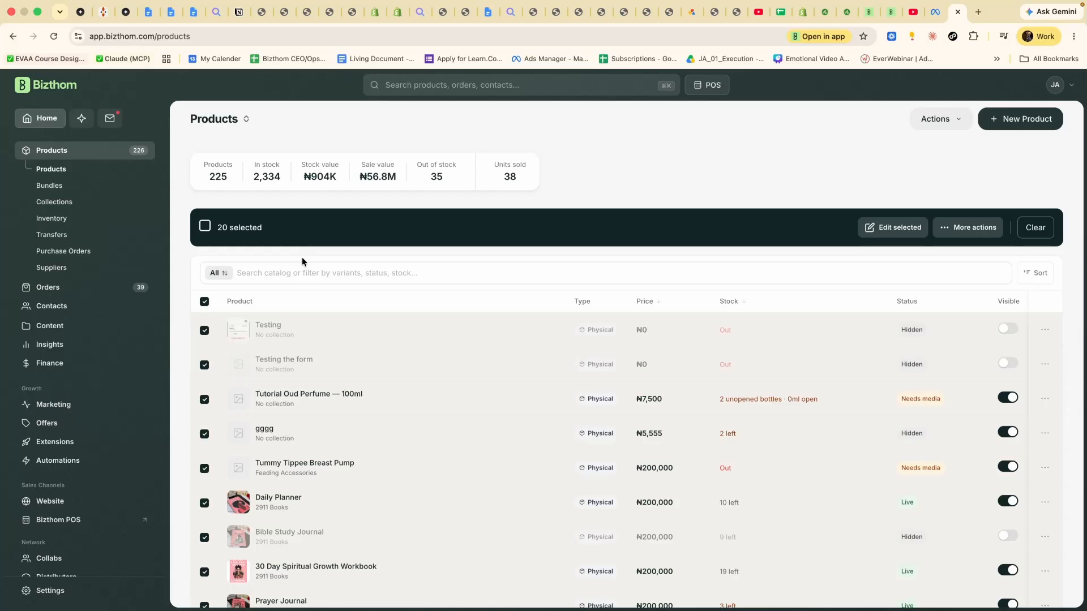
Step: Load more products further down the list and select all of the loaded products at once
scroll(347, 265, down, 6)
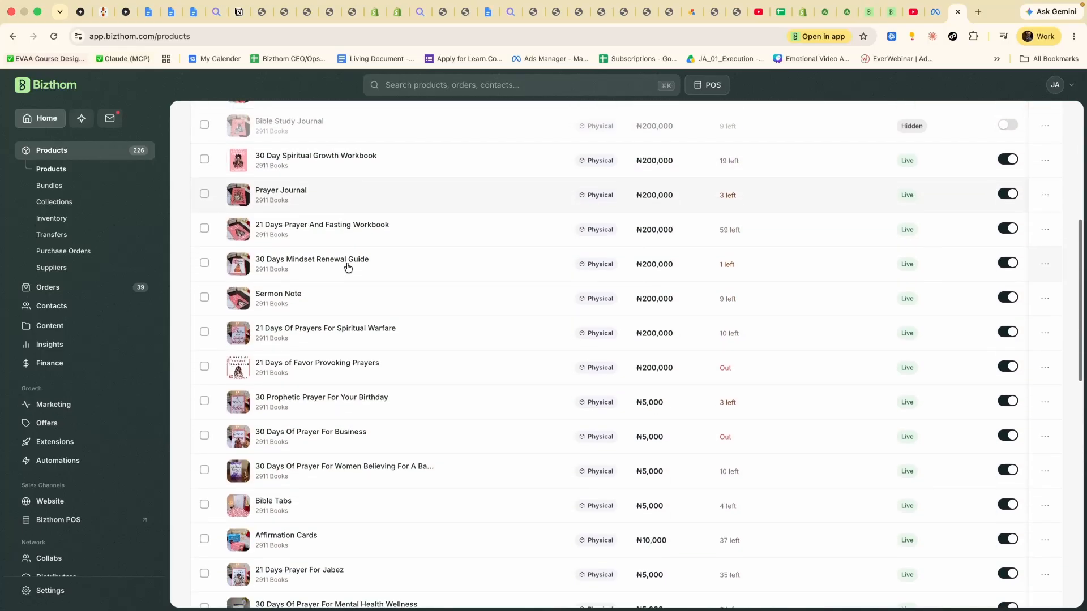
scroll(349, 267, down, 10)
scroll(350, 270, down, 5)
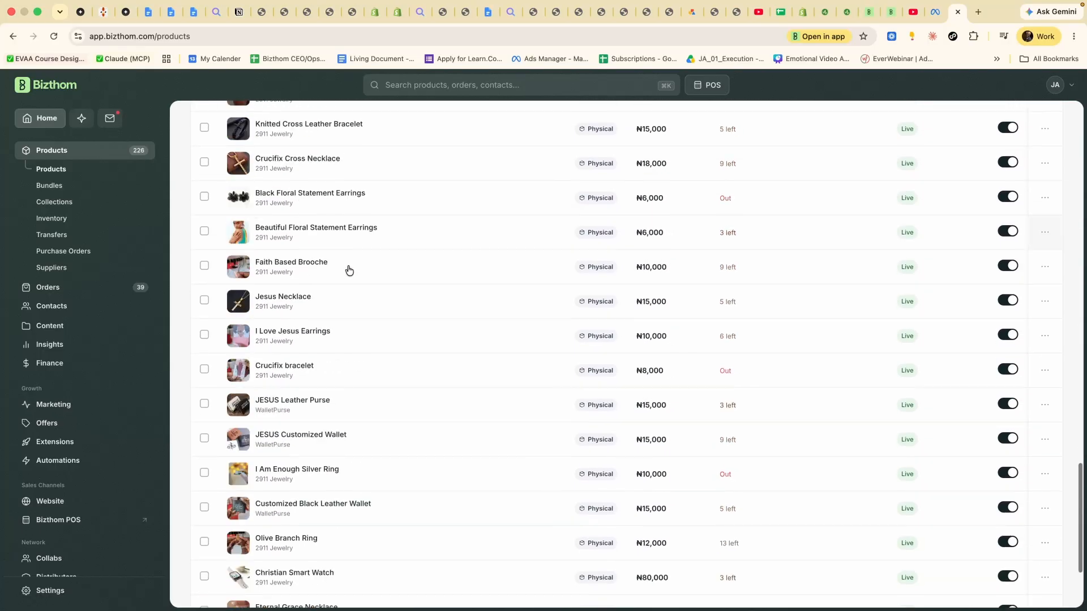
scroll(349, 270, down, 10)
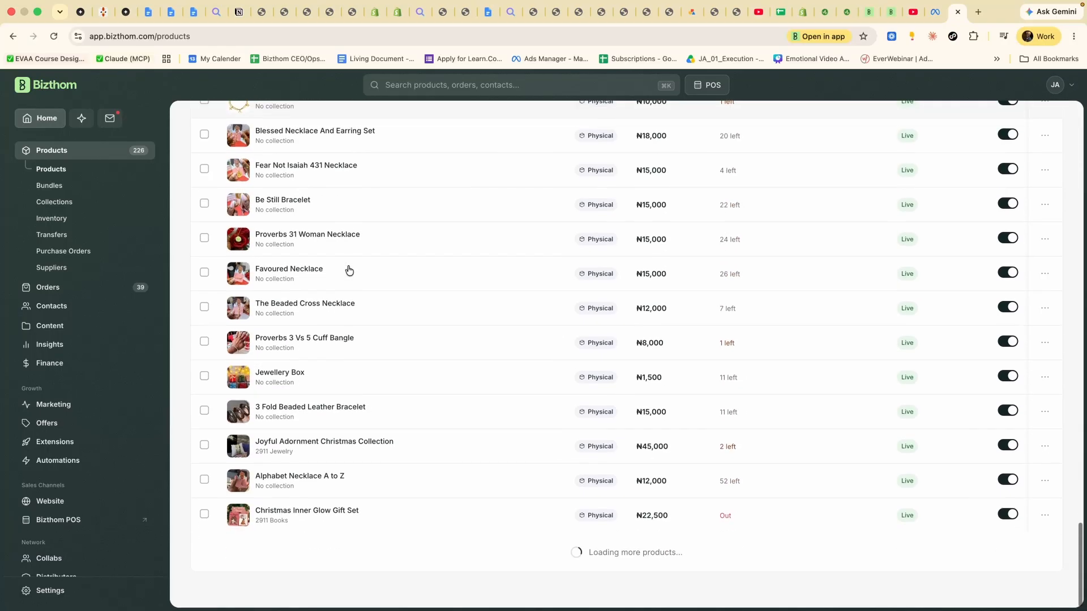
scroll(350, 270, up, 20)
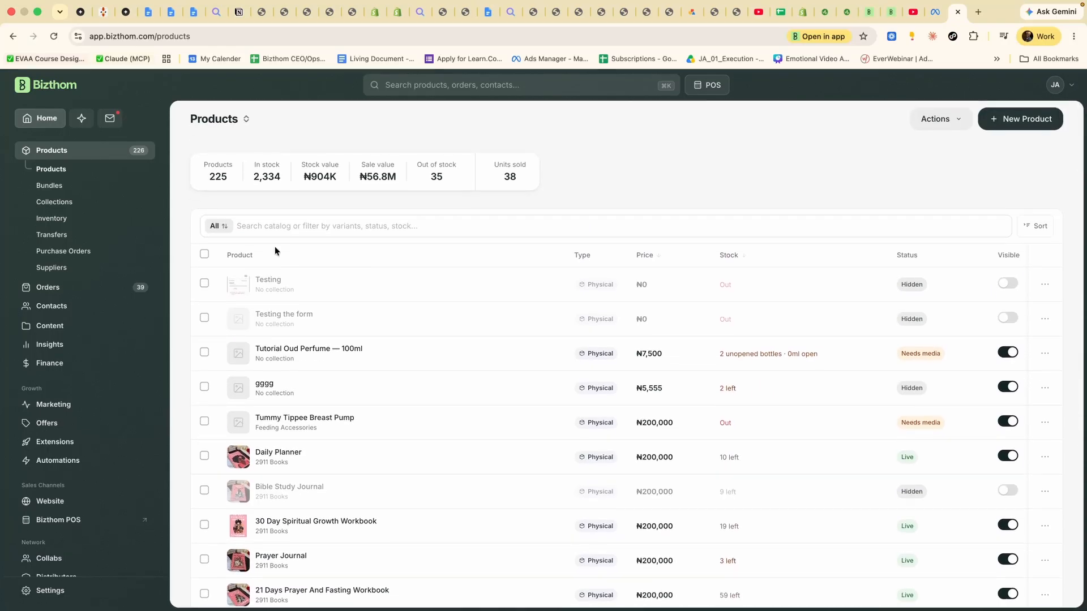
click(205, 254)
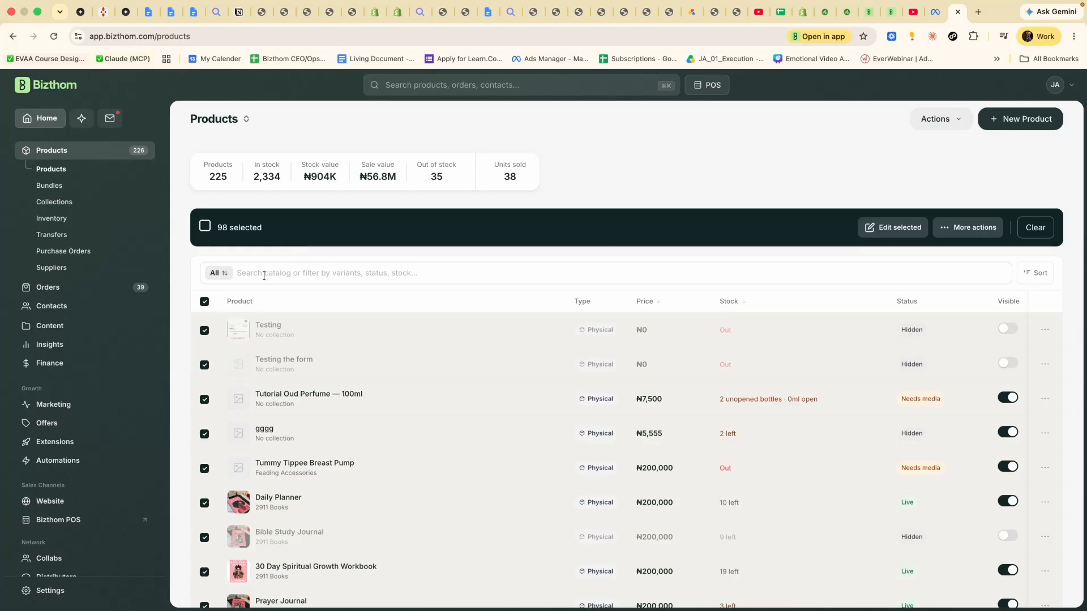
Step: Filter the products by Active, by Low stock, and finally by Out of stock, and select all the listed items
click(218, 273)
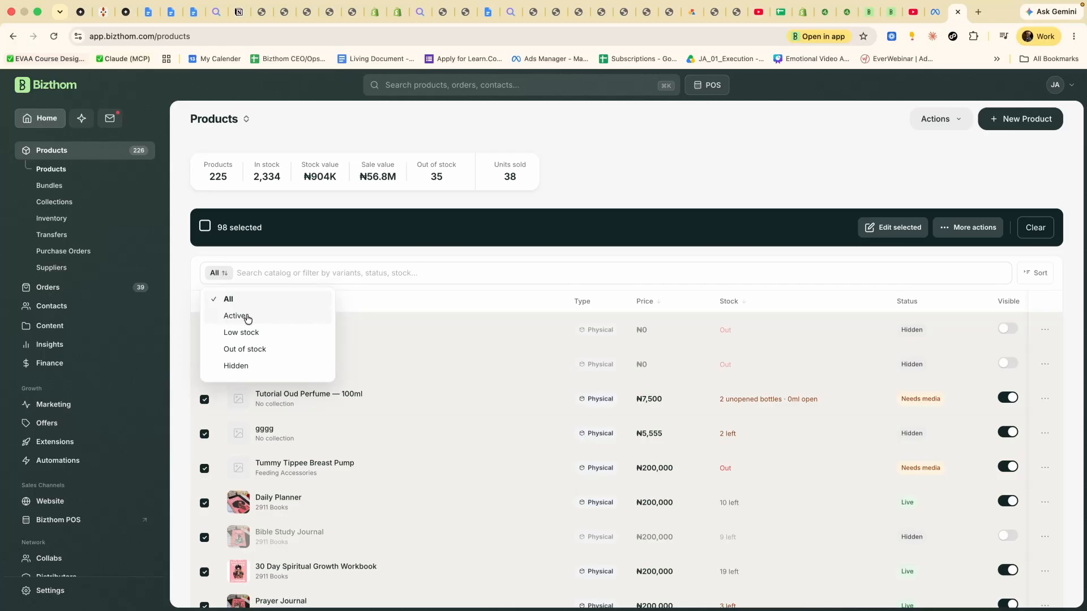
click(229, 317)
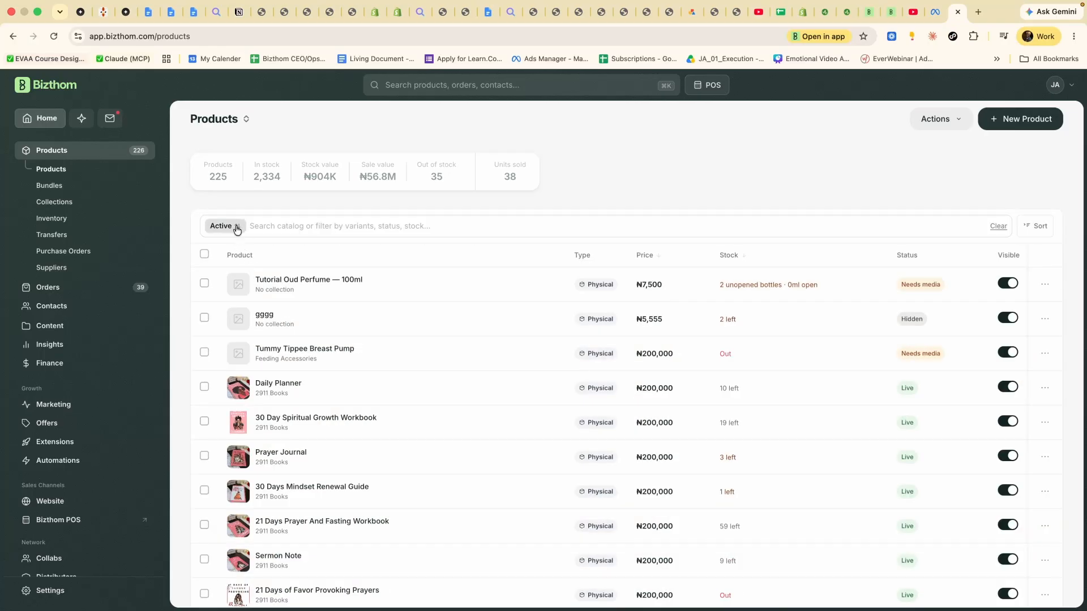
click(232, 226)
click(243, 284)
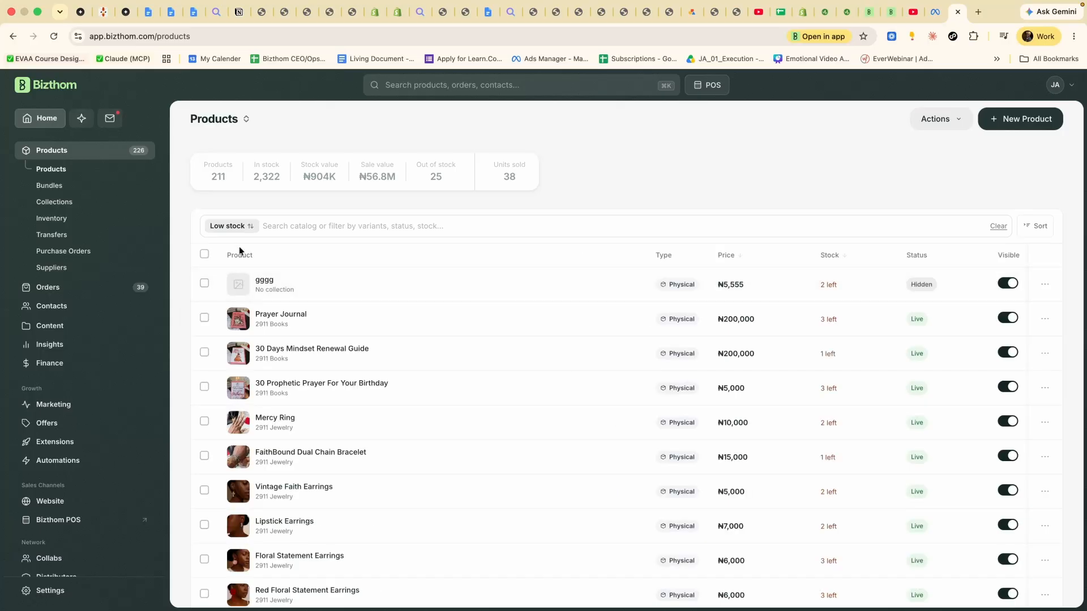
click(232, 226)
click(235, 301)
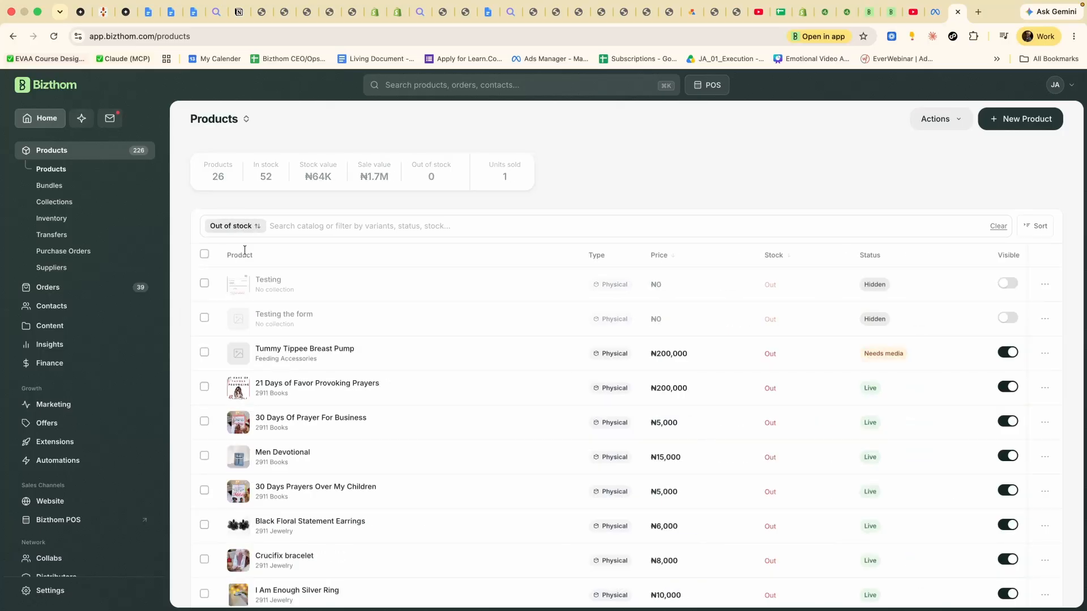
click(205, 252)
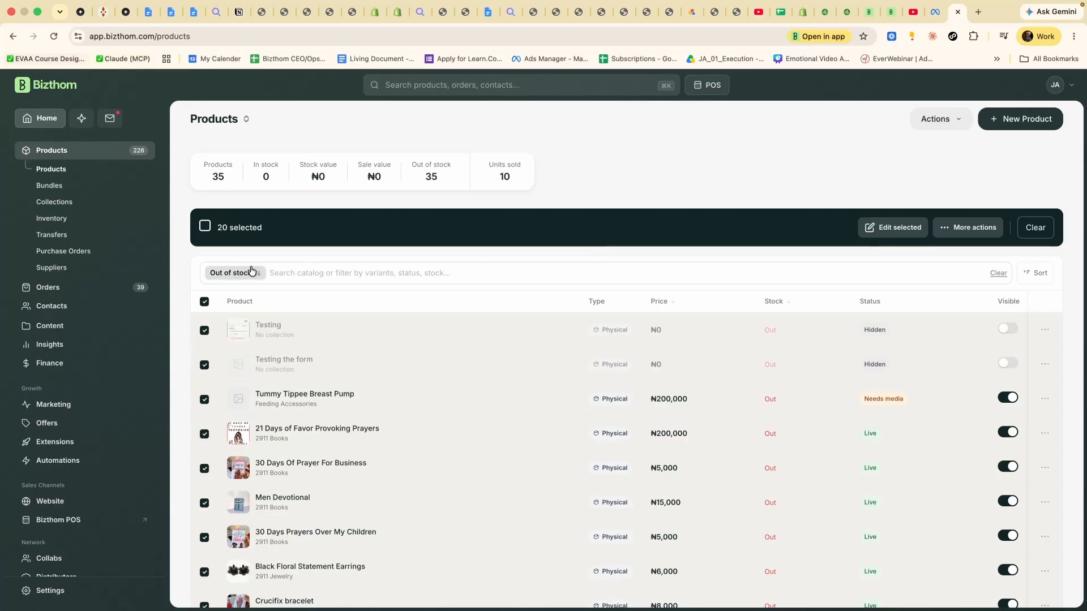
Step: View the additional filter criteria and the further actions offered for the selected out-of-stock products
click(303, 270)
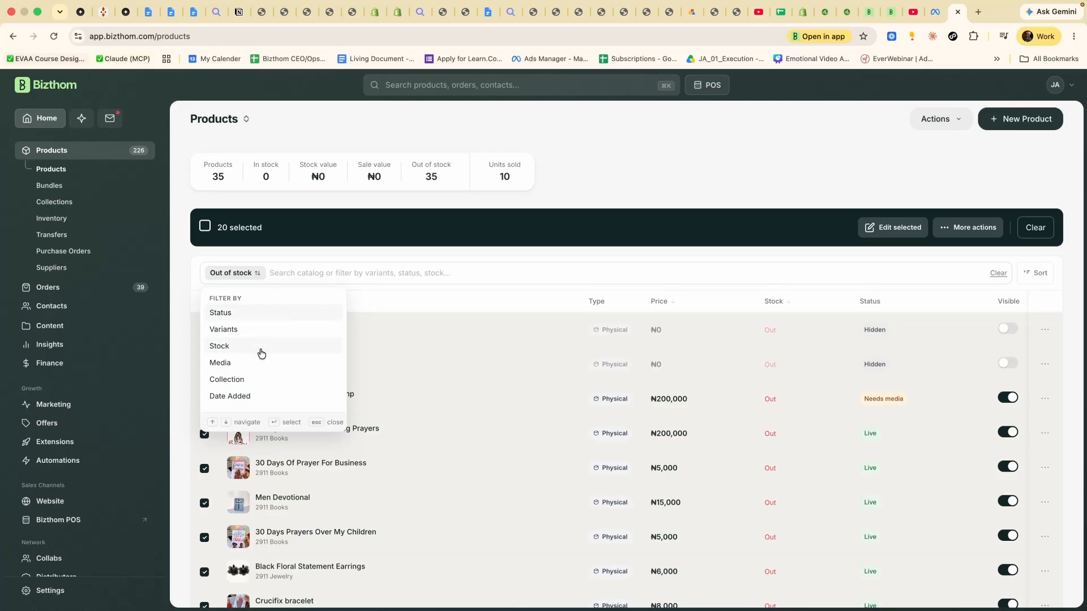
click(332, 258)
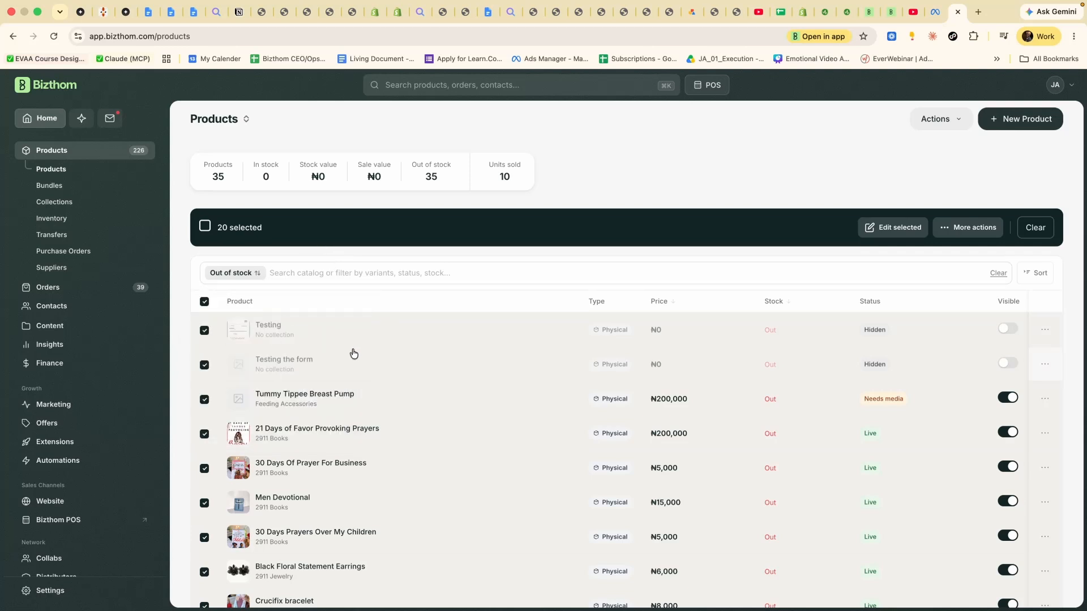
click(964, 230)
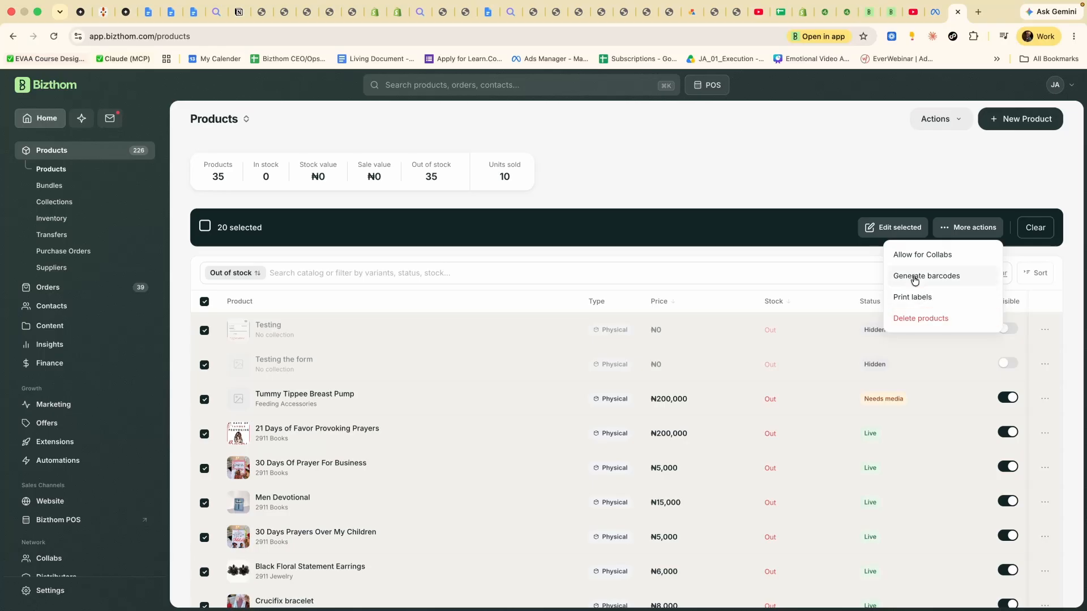
click(853, 187)
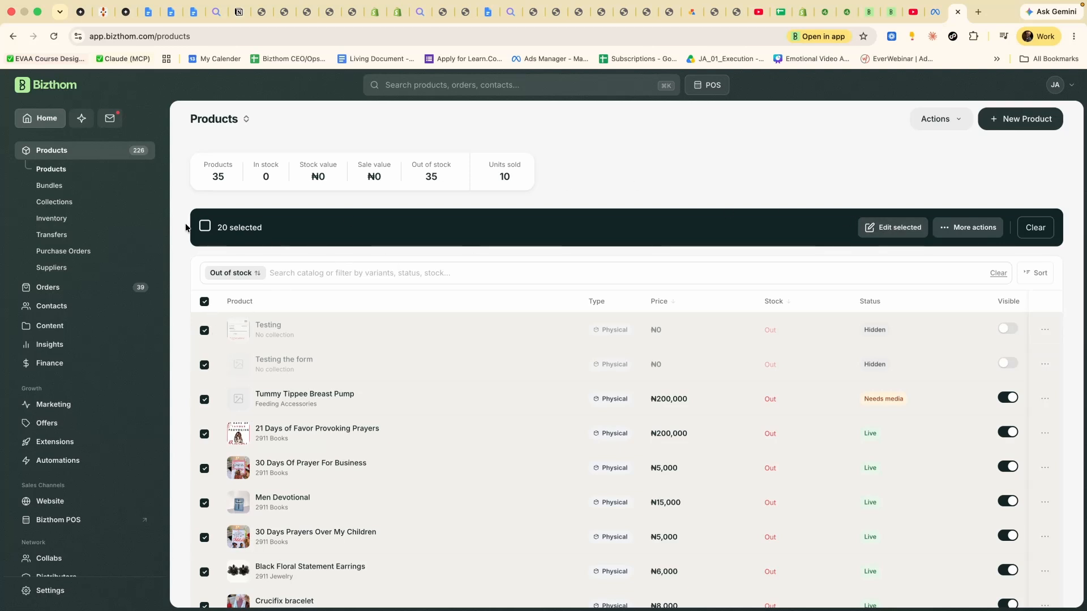
Step: Clear and remake the selection of out-of-stock products, and open the bulk editor
click(204, 302)
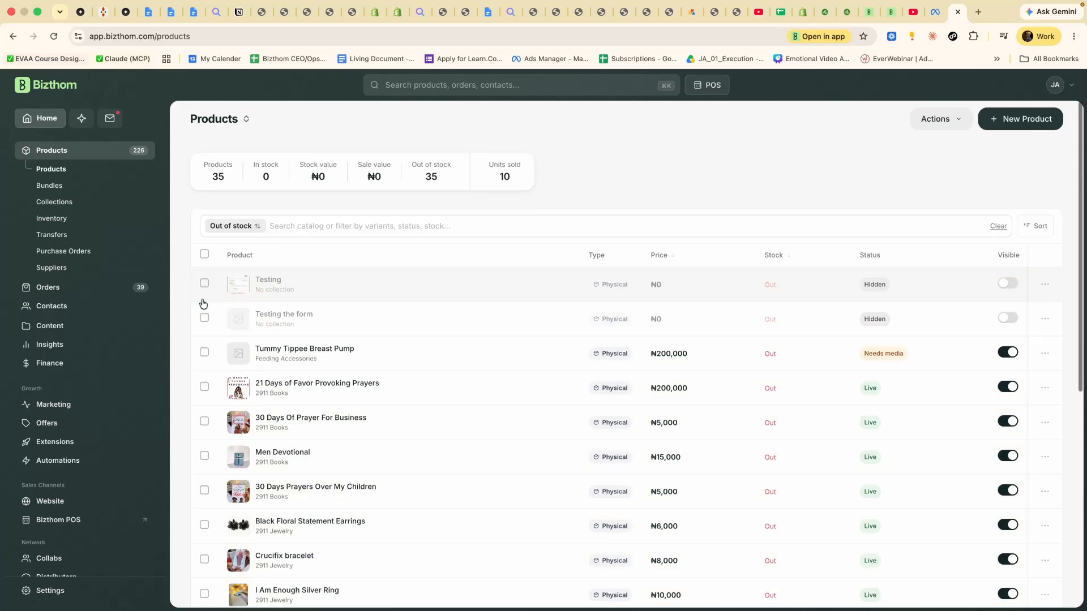
click(944, 120)
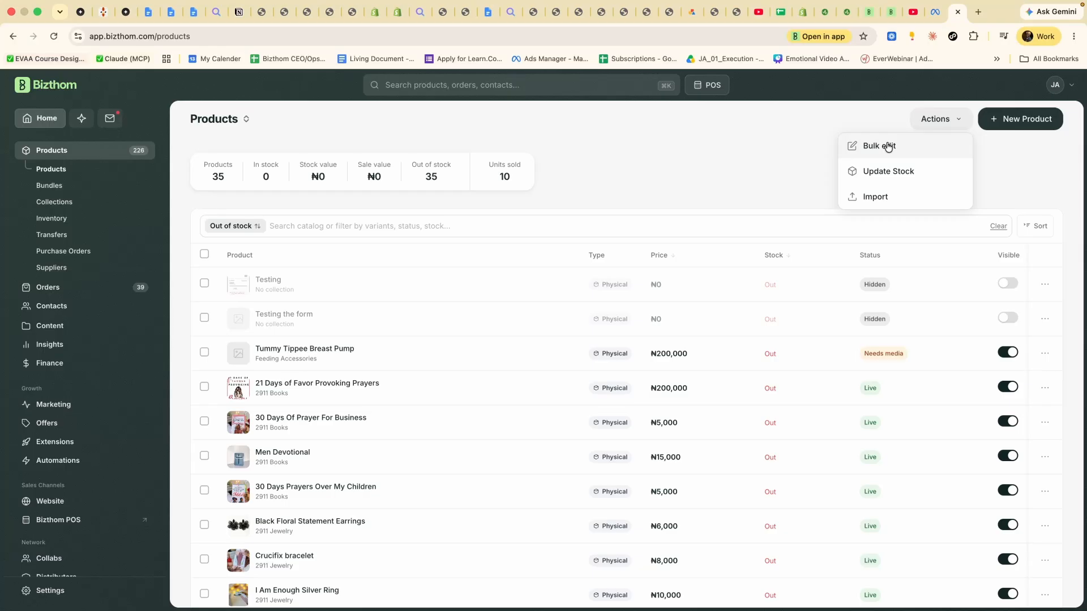
click(736, 141)
click(204, 254)
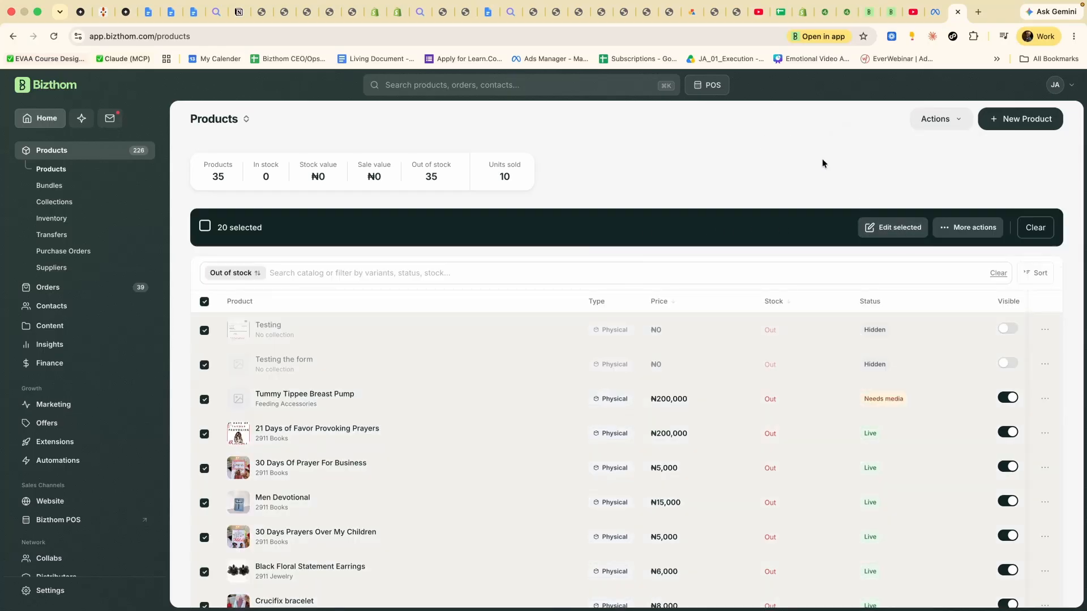
click(931, 119)
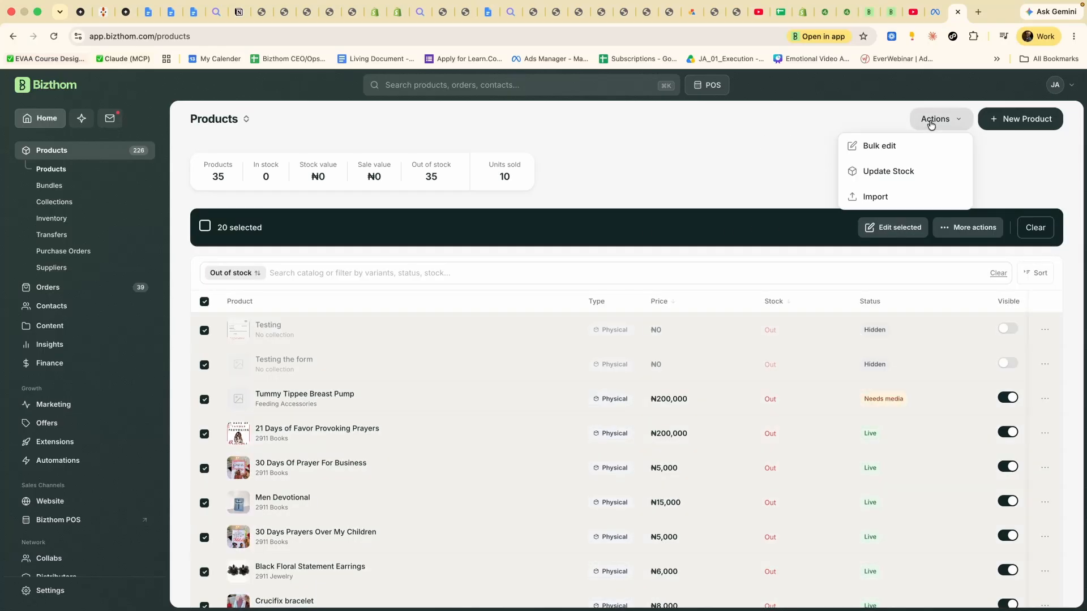
click(879, 154)
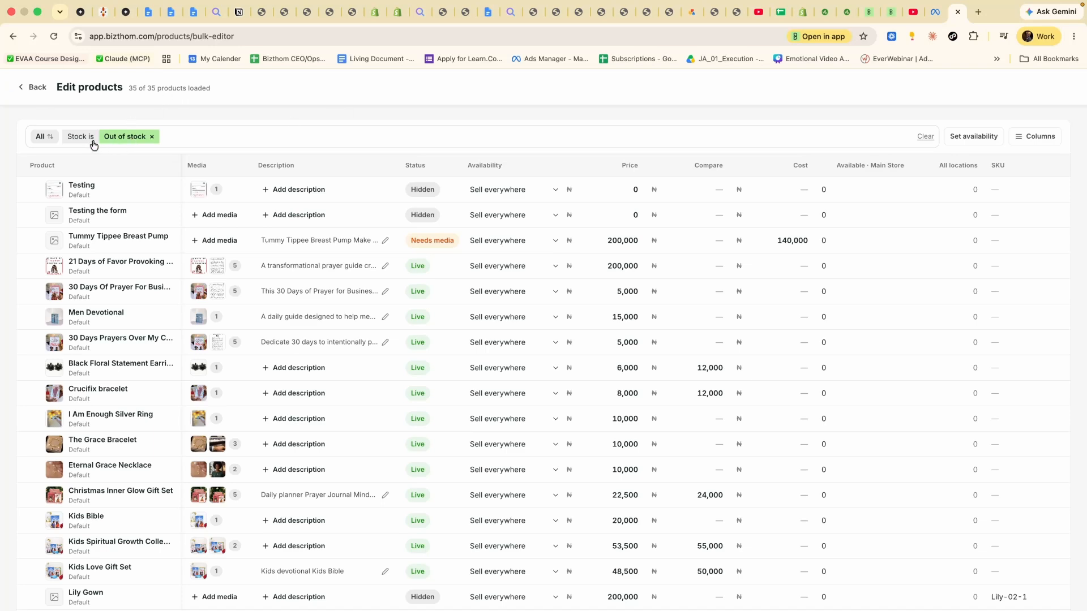
Step: Remove the Out of stock filter in the bulk editor and load the full catalog for review
click(153, 138)
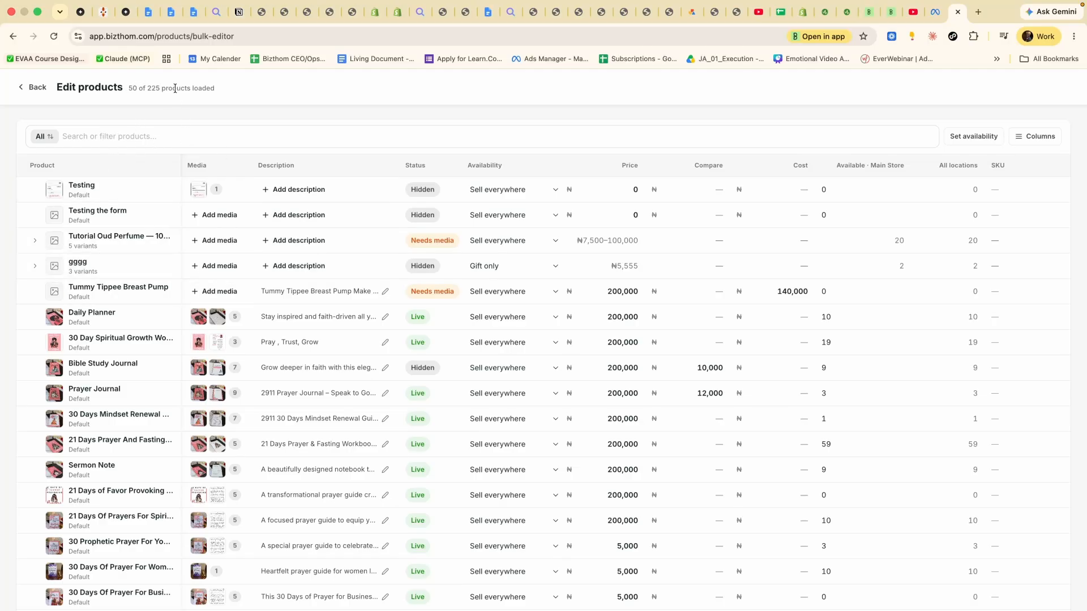
scroll(312, 241, down, 15)
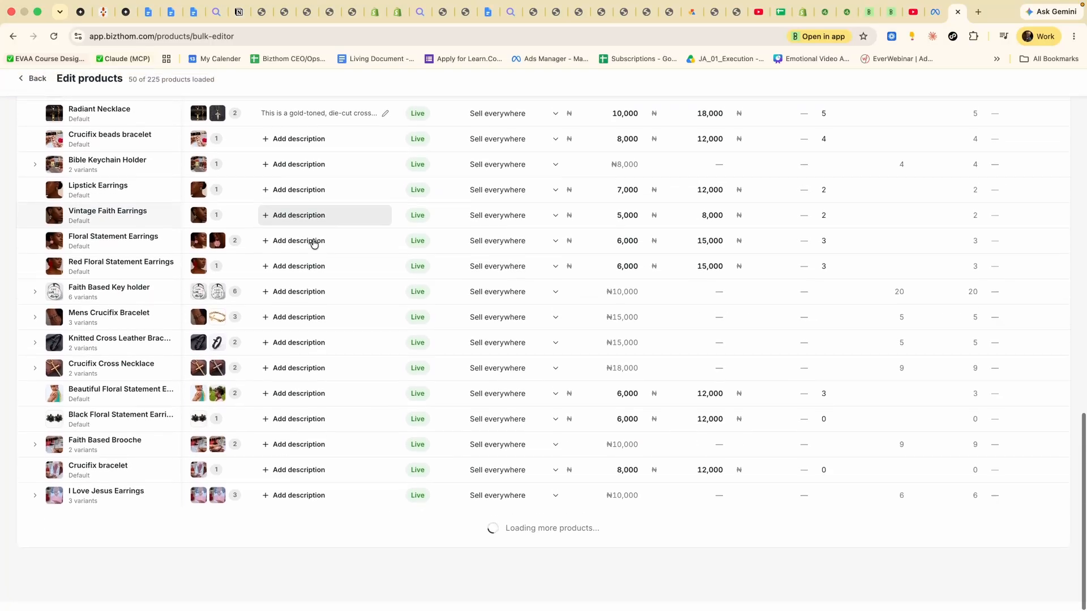
scroll(315, 244, down, 20)
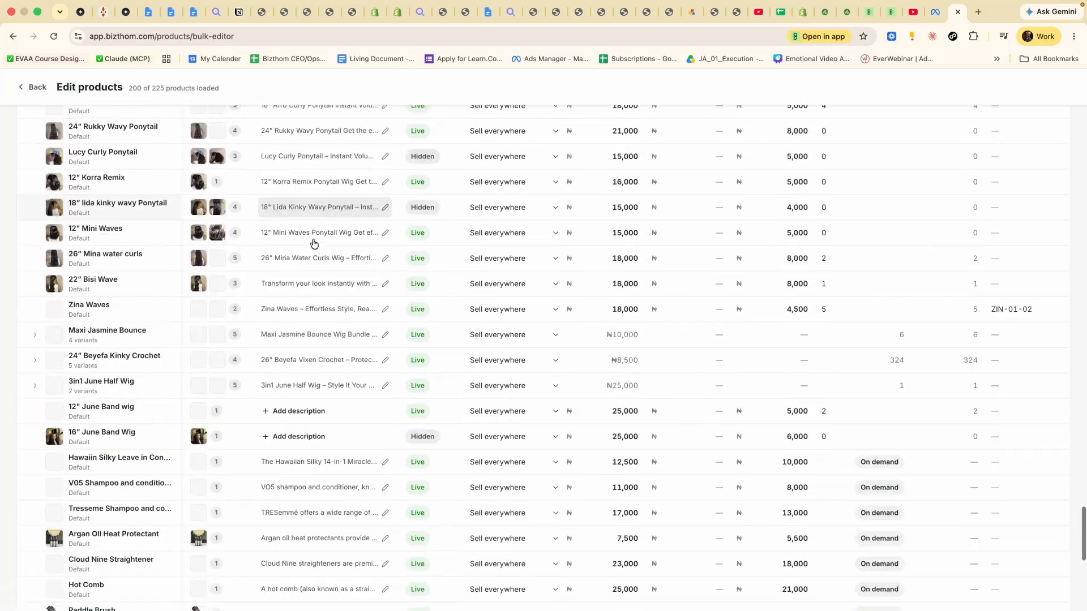
scroll(314, 243, down, 8)
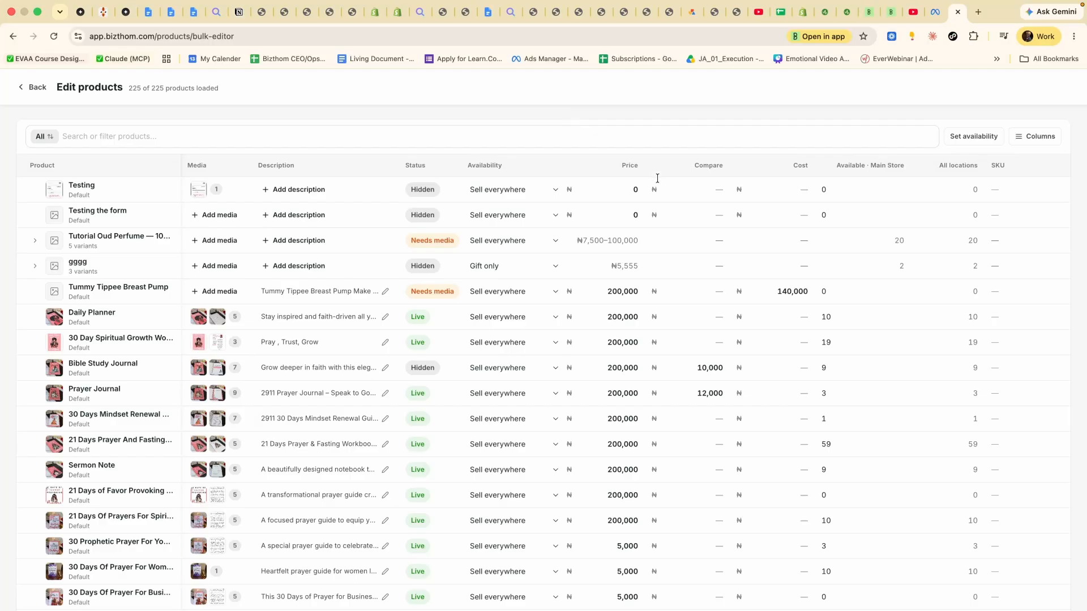
scroll(614, 295, down, 2)
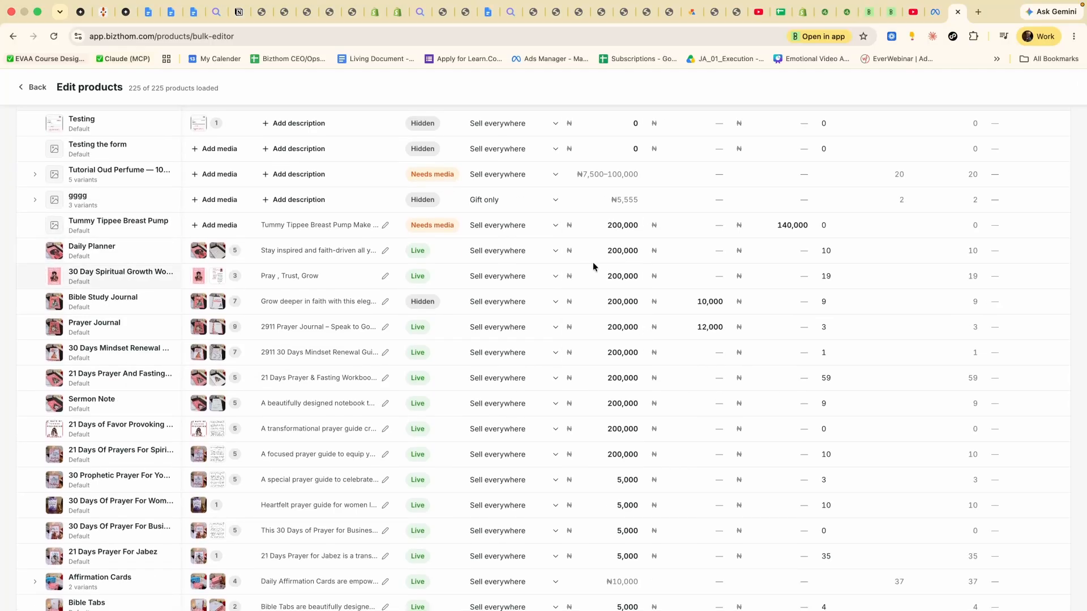
Step: Set the Tummy Tippee Breast Pump price to 150,000, fill it down through 21 Days Of Prayers For Spiritual War..., and save
click(602, 229)
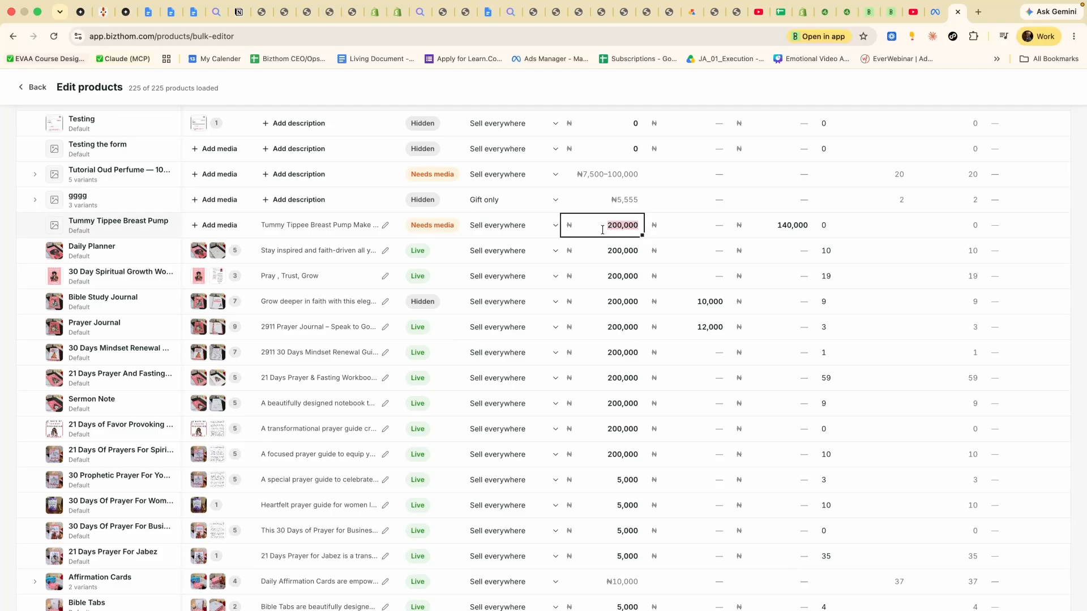
text(150000)
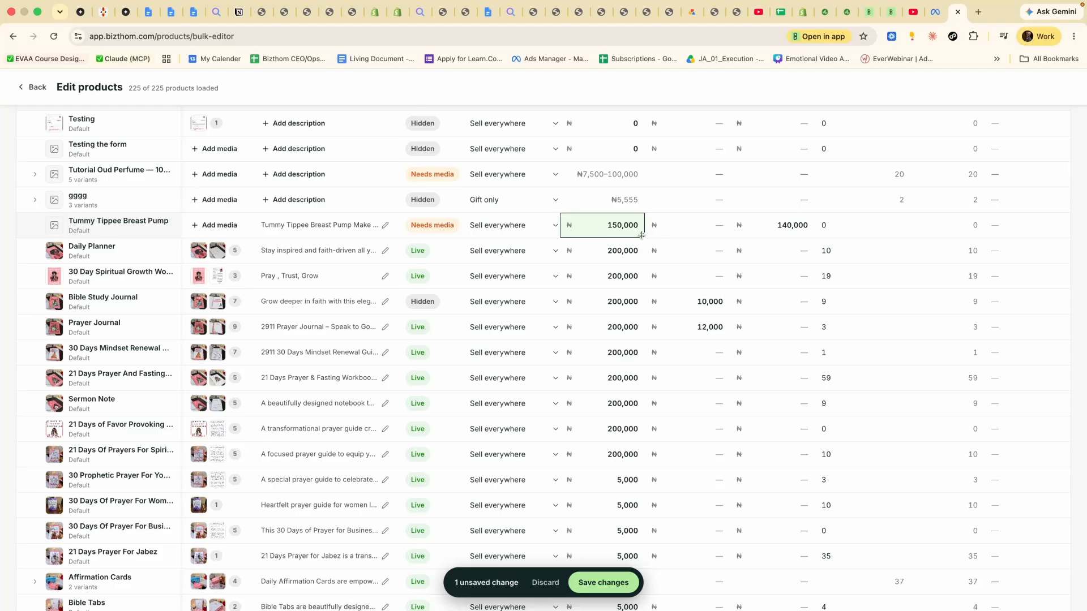
drag(642, 237, 635, 458)
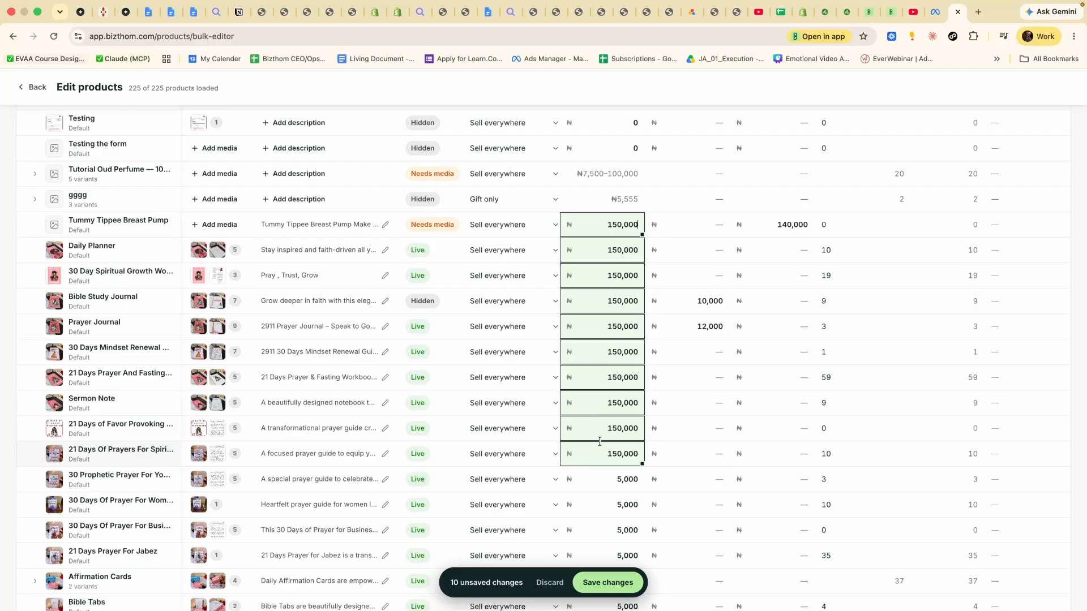
click(603, 579)
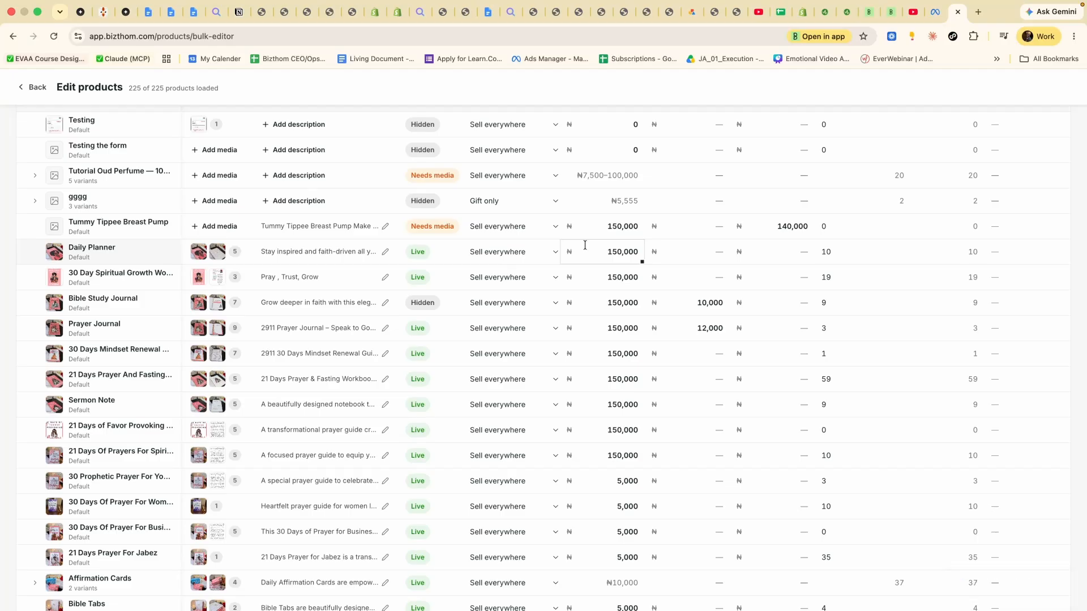
Step: Enter 10 as the Testing product's Main Store stock with the reason "new stock from supplier", and discard the change
scroll(674, 227, up, 2)
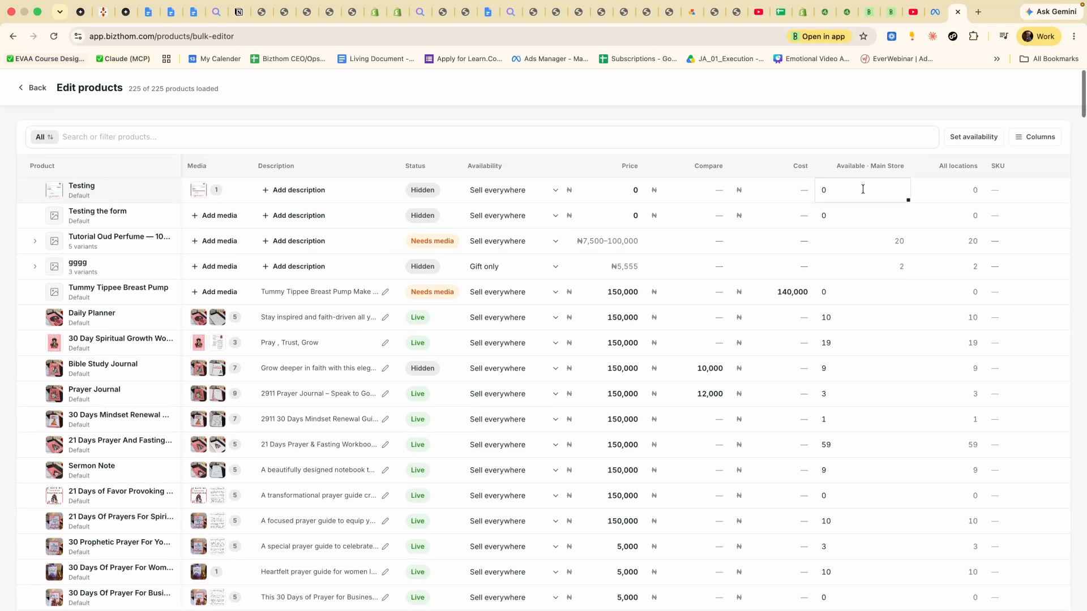
click(869, 190)
double_click(871, 192)
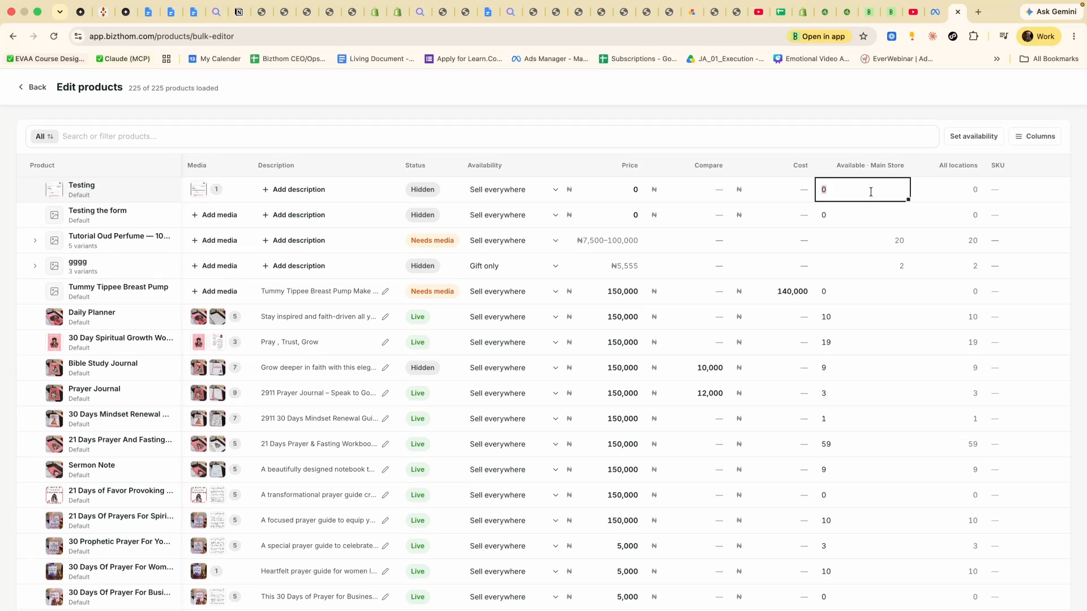
text(10)
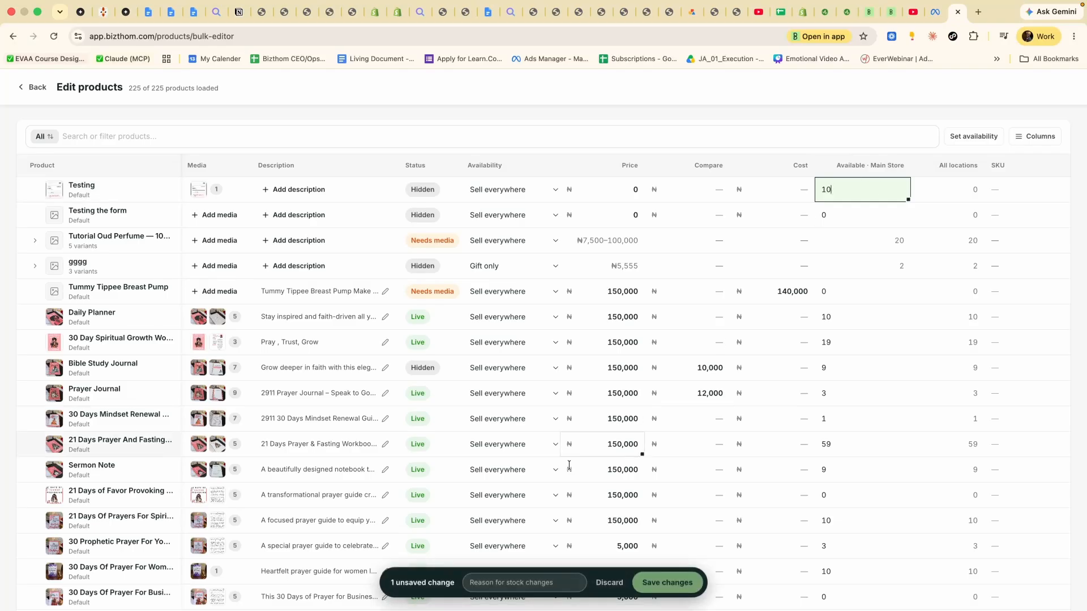
click(498, 586)
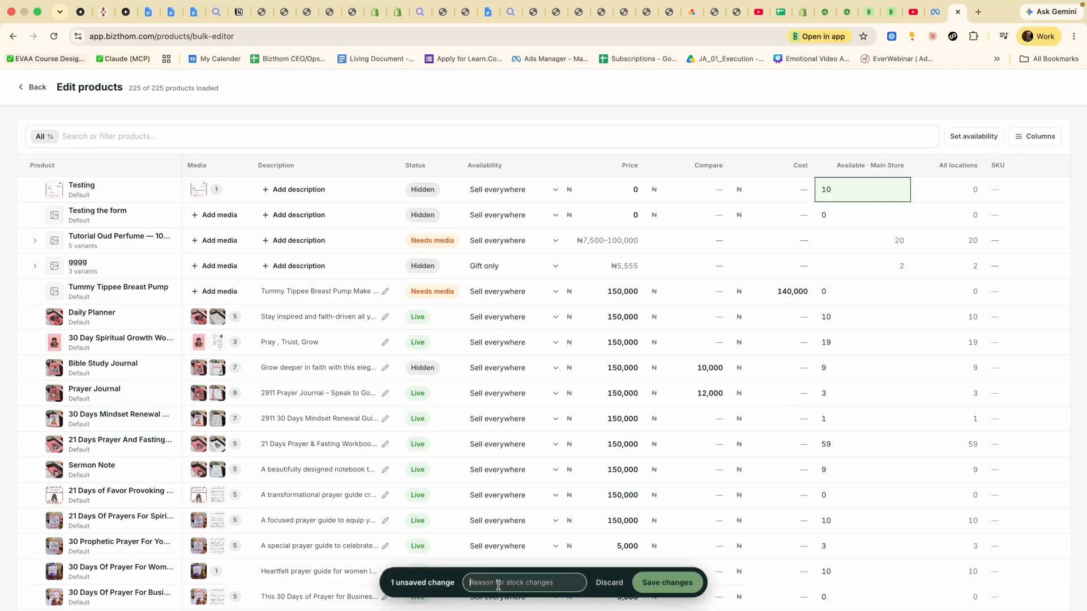
text(new stock)
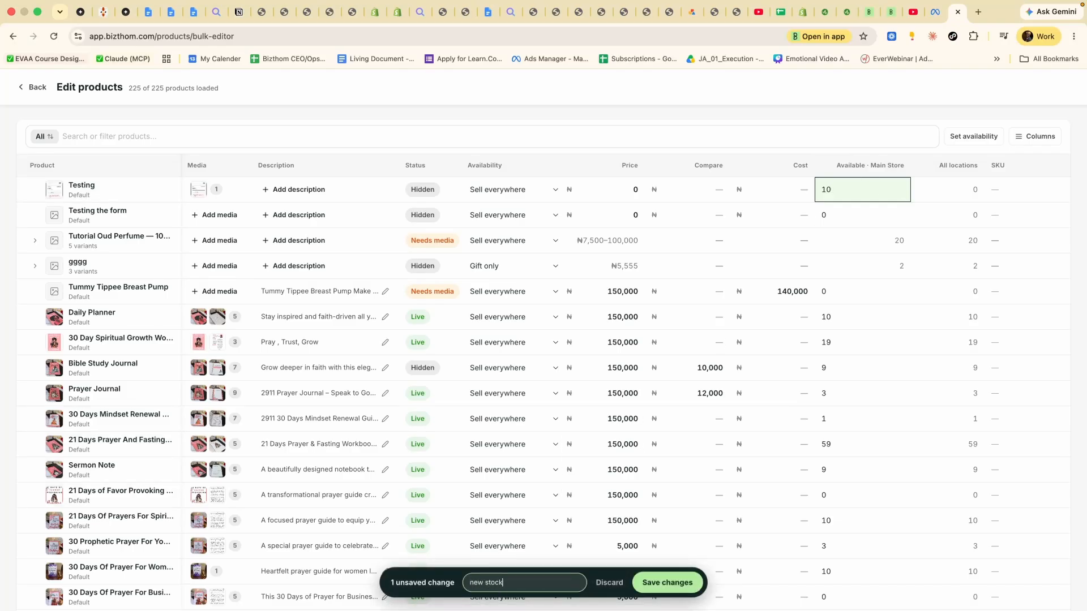
text( from supplier)
click(839, 209)
click(615, 583)
Step: Examine the Testing product's editable Main Store stock, SKU and Barcode cells
click(895, 193)
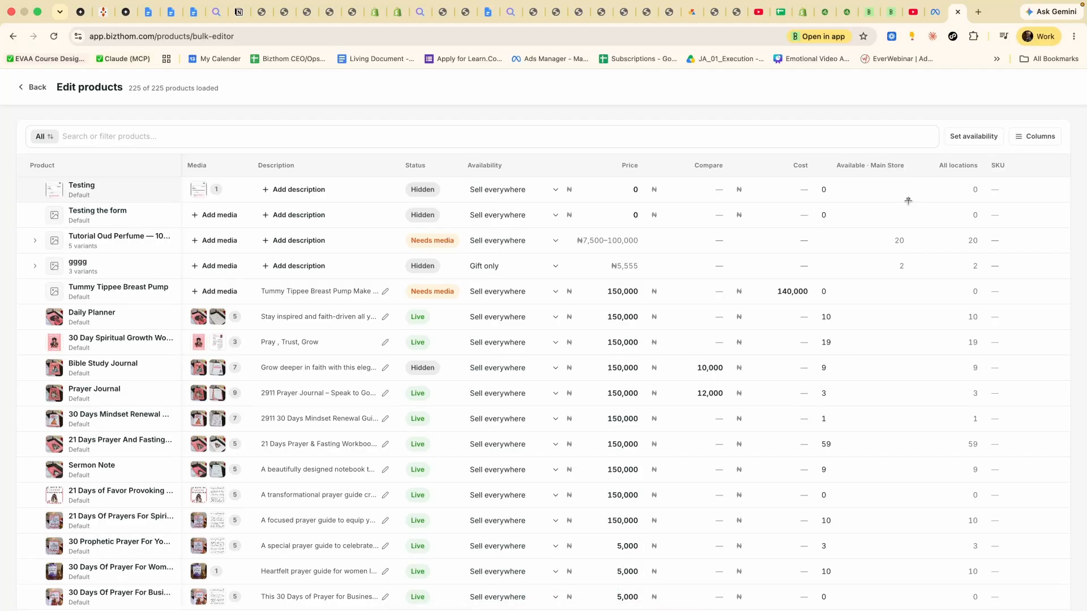
mouse_move(908, 199)
mouse_down()
mouse_move(904, 287)
mouse_move(901, 192)
mouse_up()
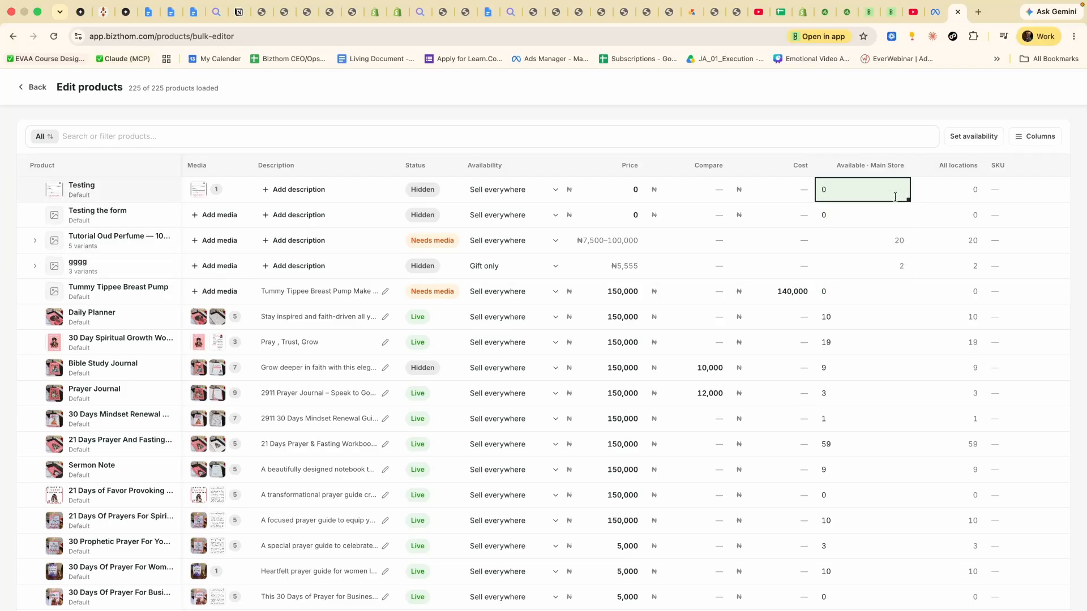
double_click(877, 196)
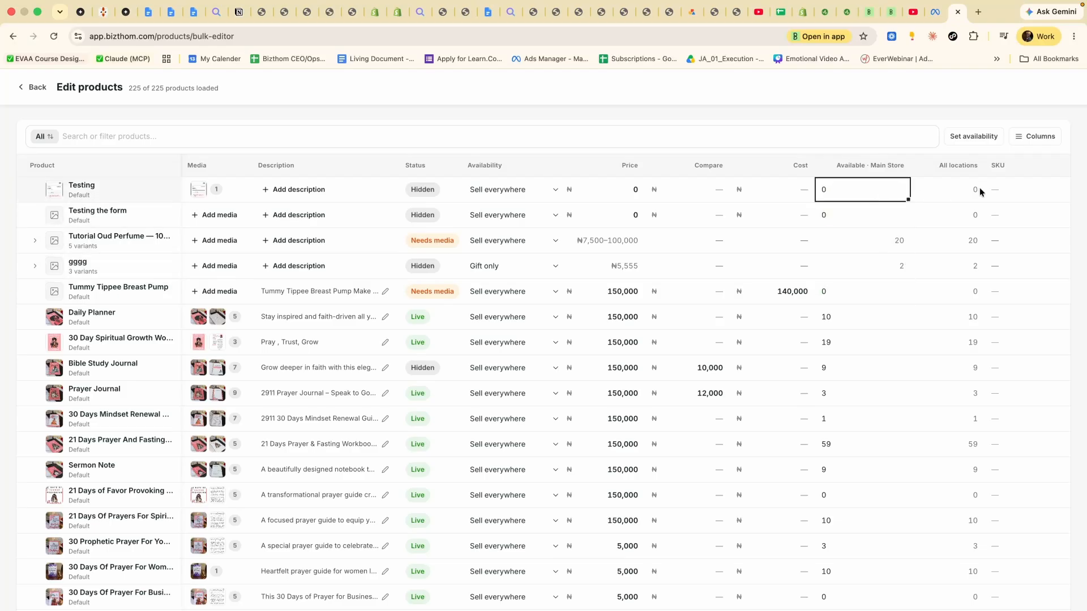
scroll(949, 185, right, 3)
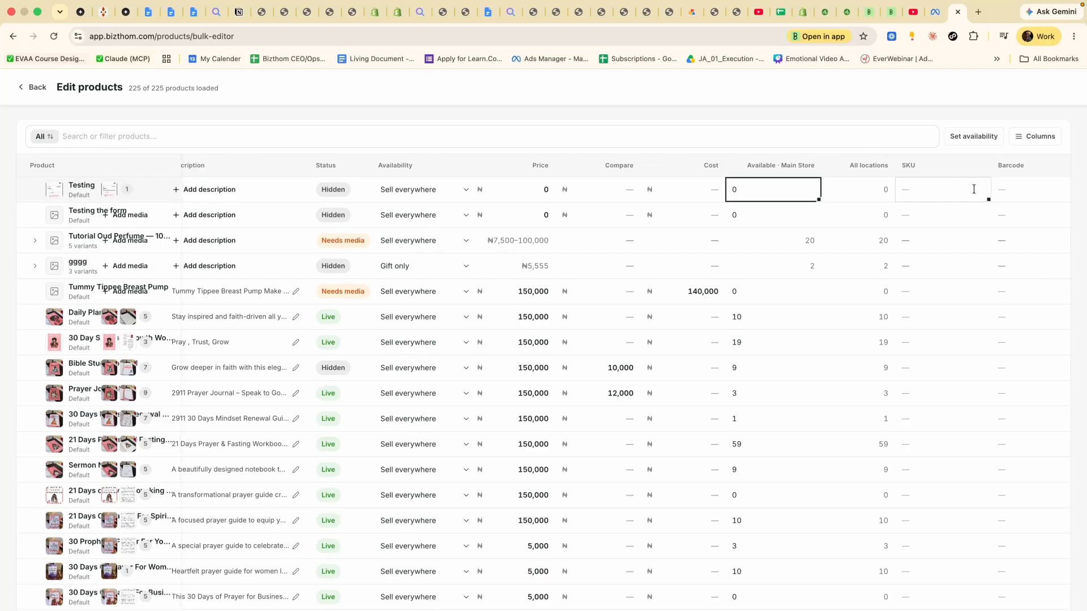
click(937, 189)
scroll(770, 259, left, 3)
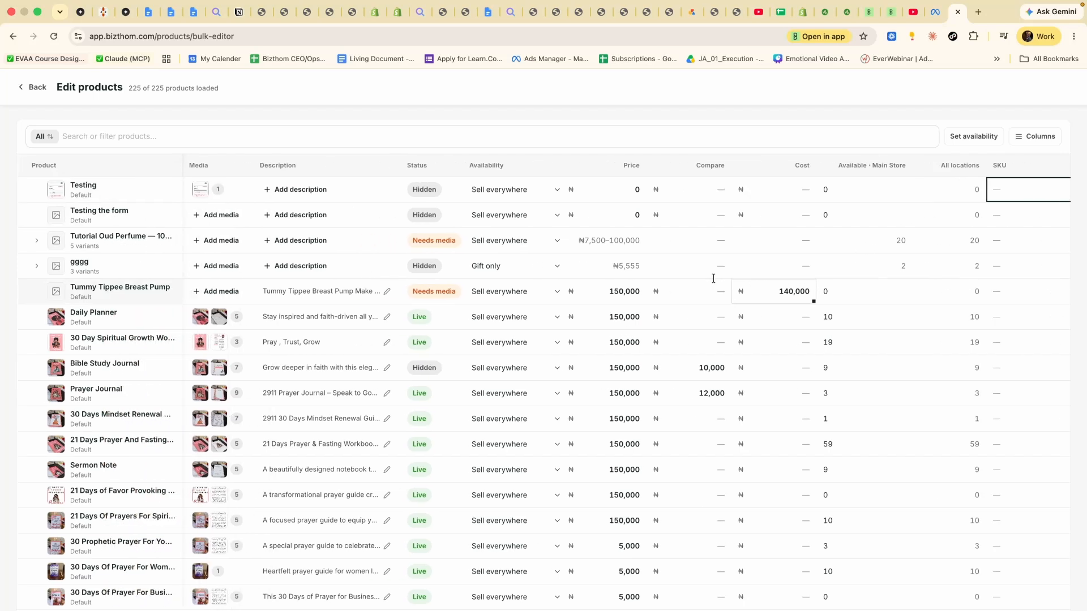
scroll(924, 199, right, 4)
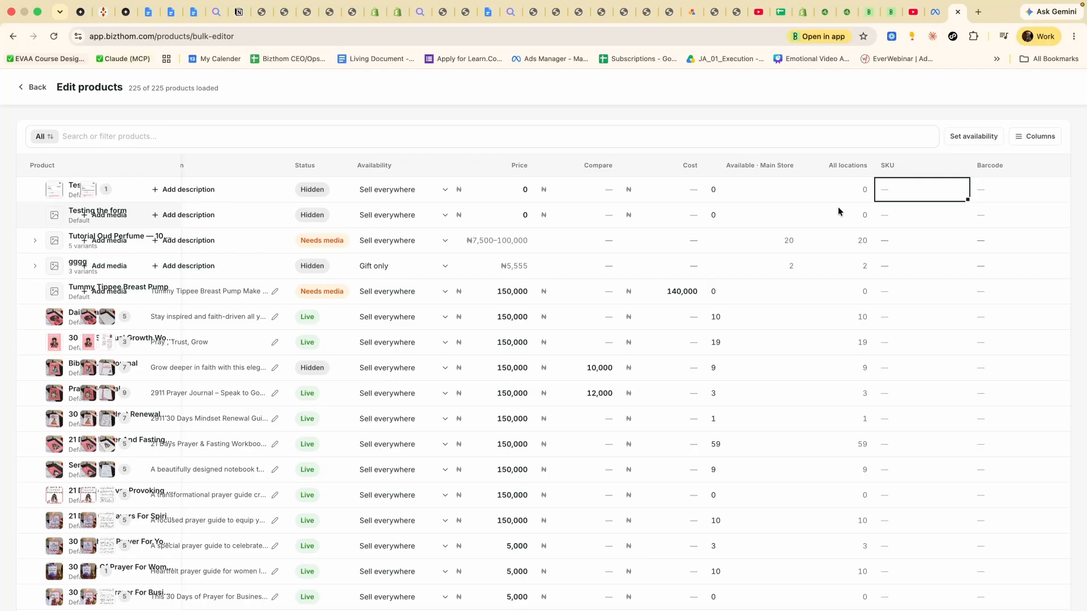
click(1013, 189)
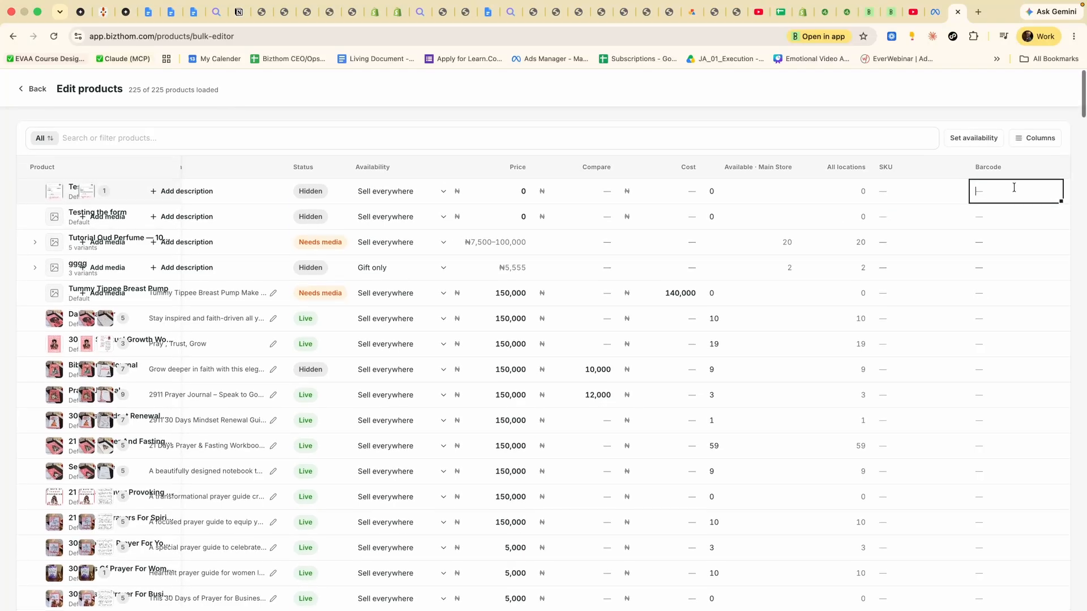
scroll(929, 187, left, 4)
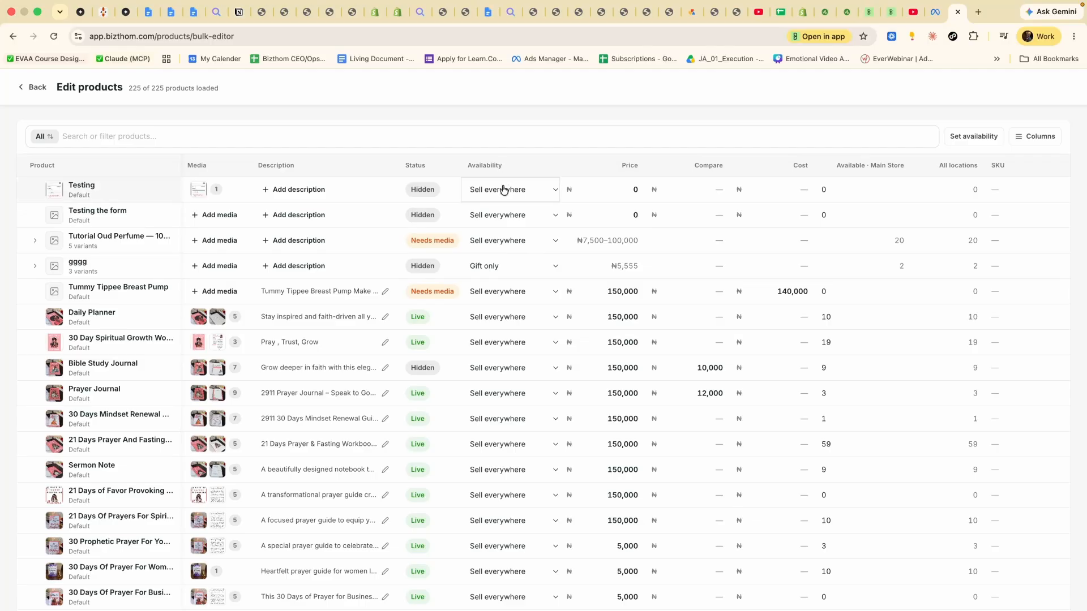
Step: View the availability options for the Testing product and for all loaded products, leaving each without changing anything
click(503, 189)
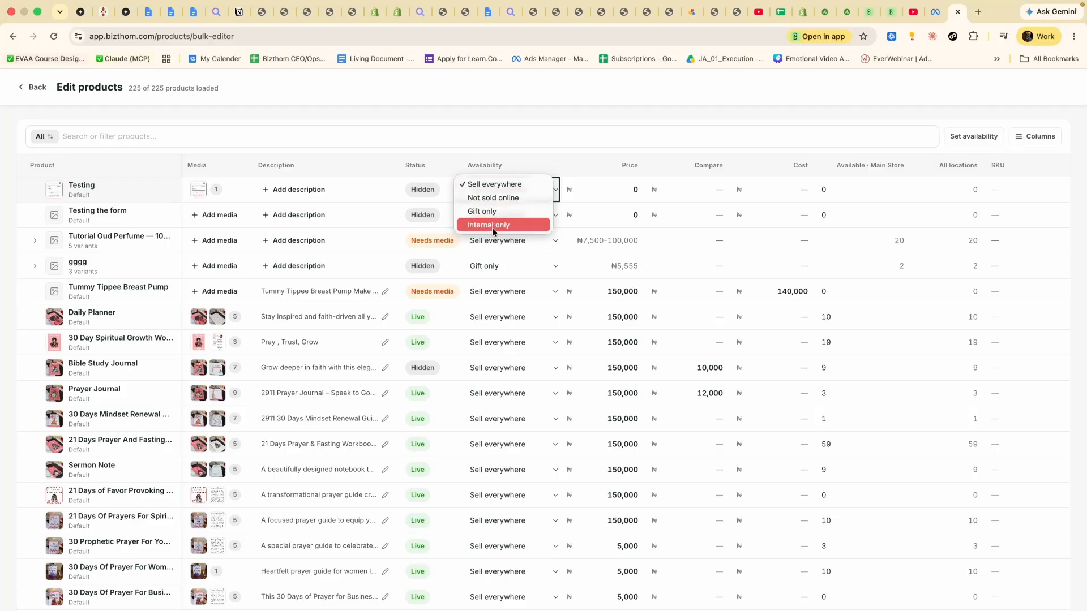
click(473, 184)
click(500, 192)
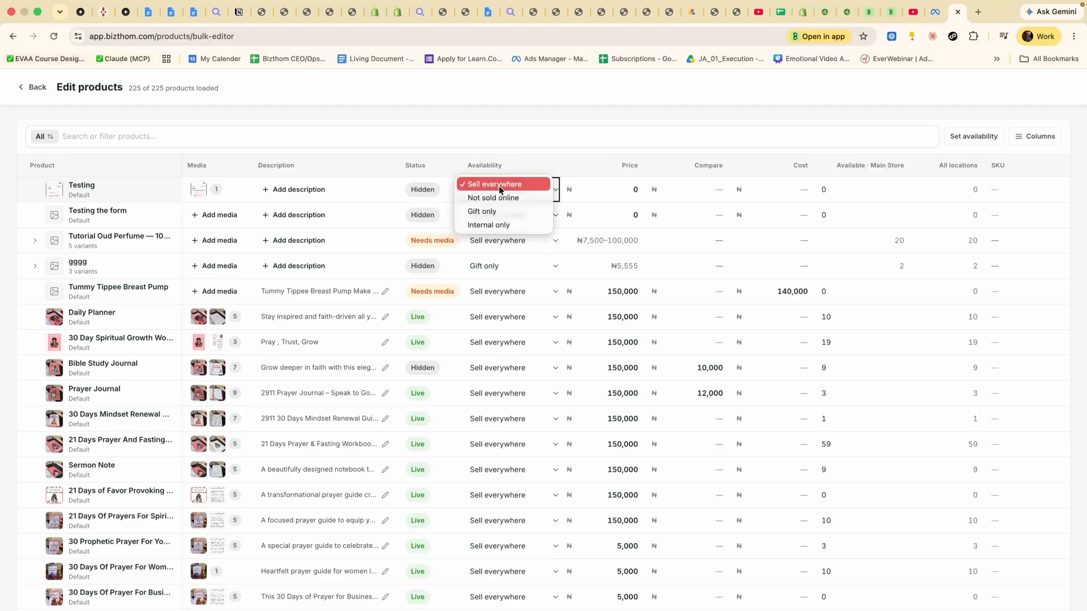
click(487, 172)
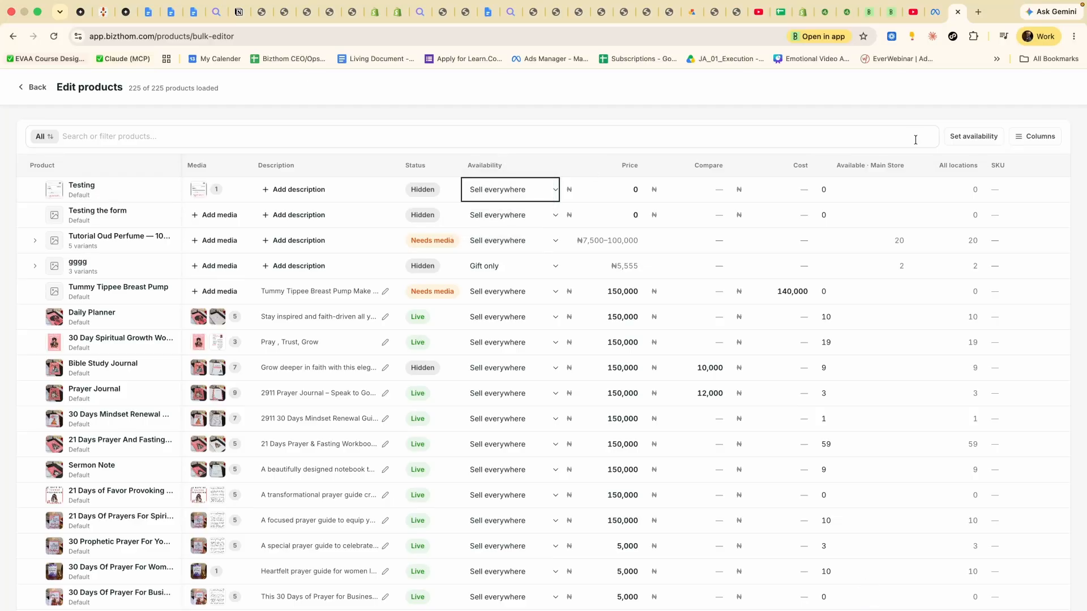
click(973, 141)
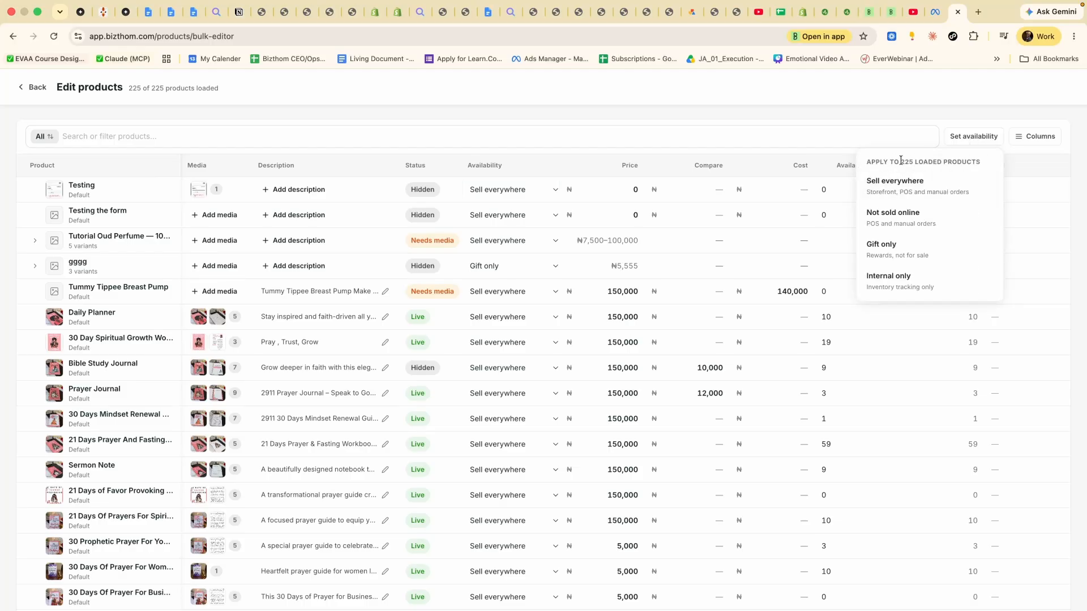
click(718, 118)
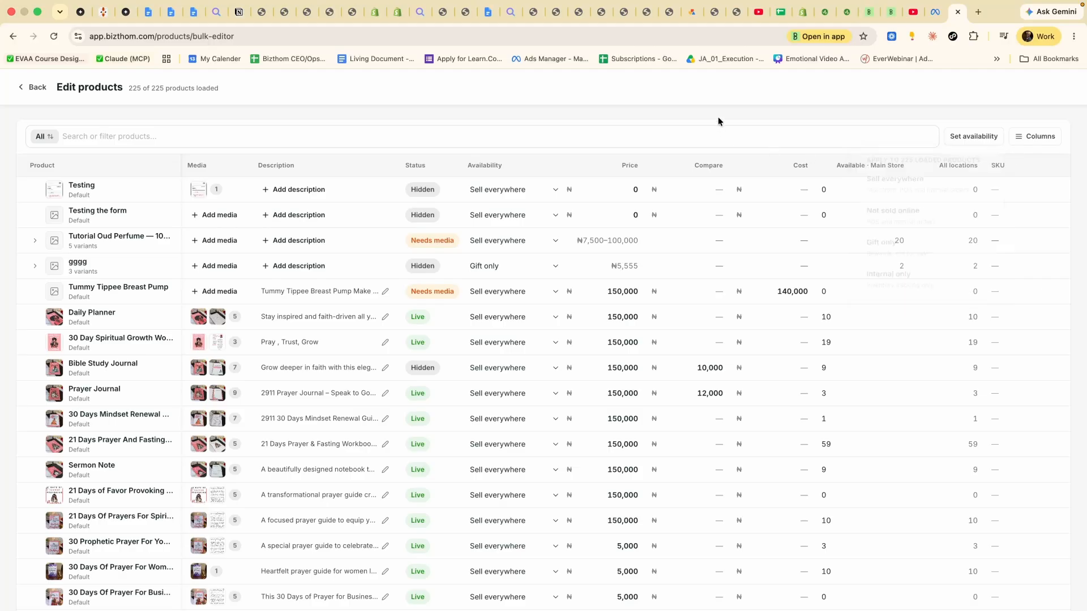
Step: Hide the Cost price, SKU and Barcode columns in the bulk editor
click(1046, 139)
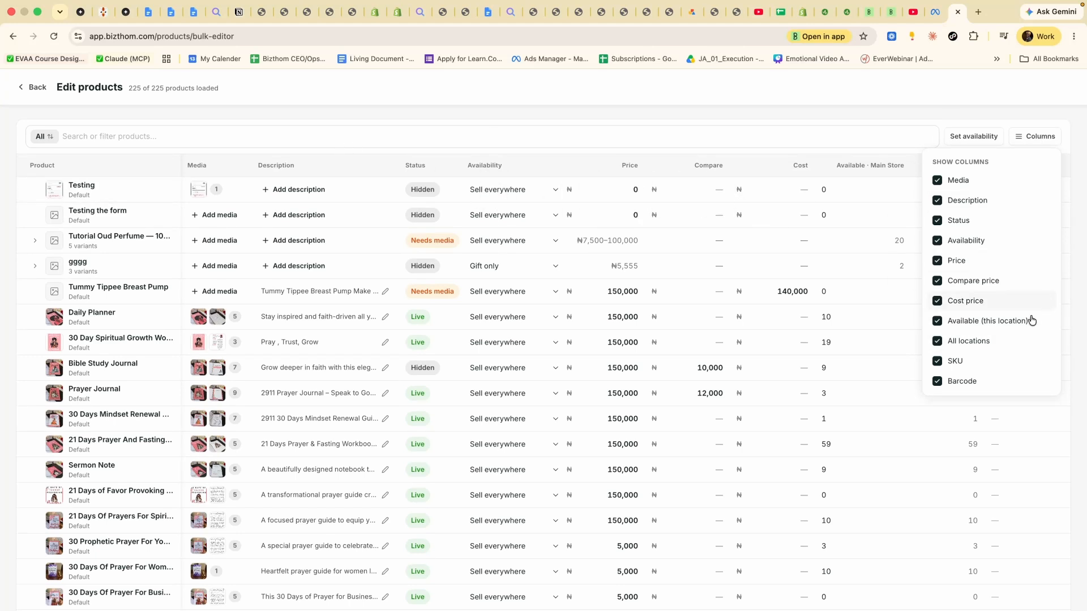
click(1028, 141)
click(1026, 139)
click(978, 303)
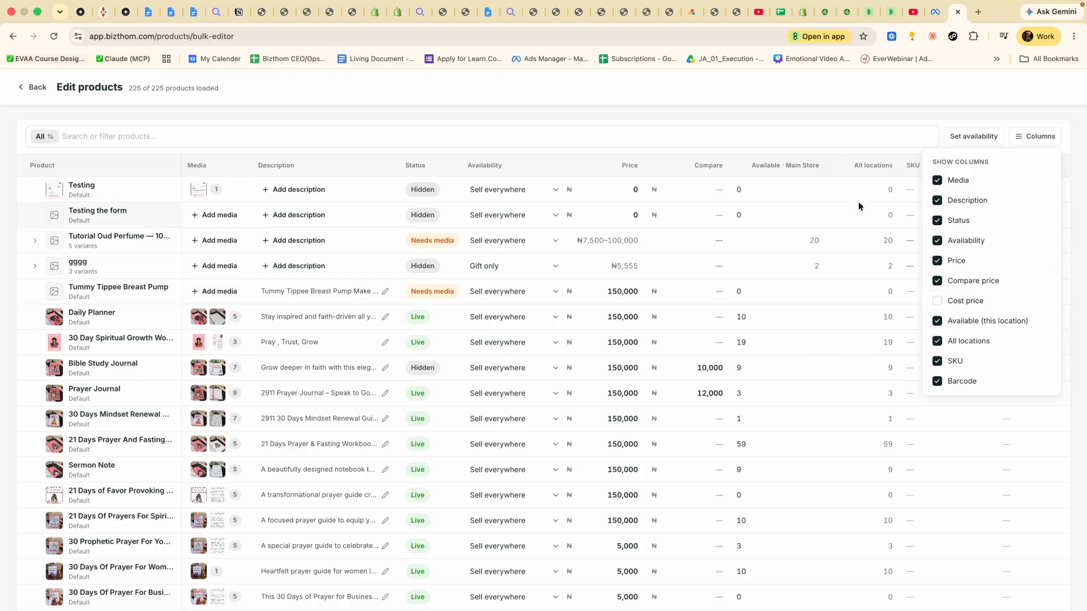
click(951, 363)
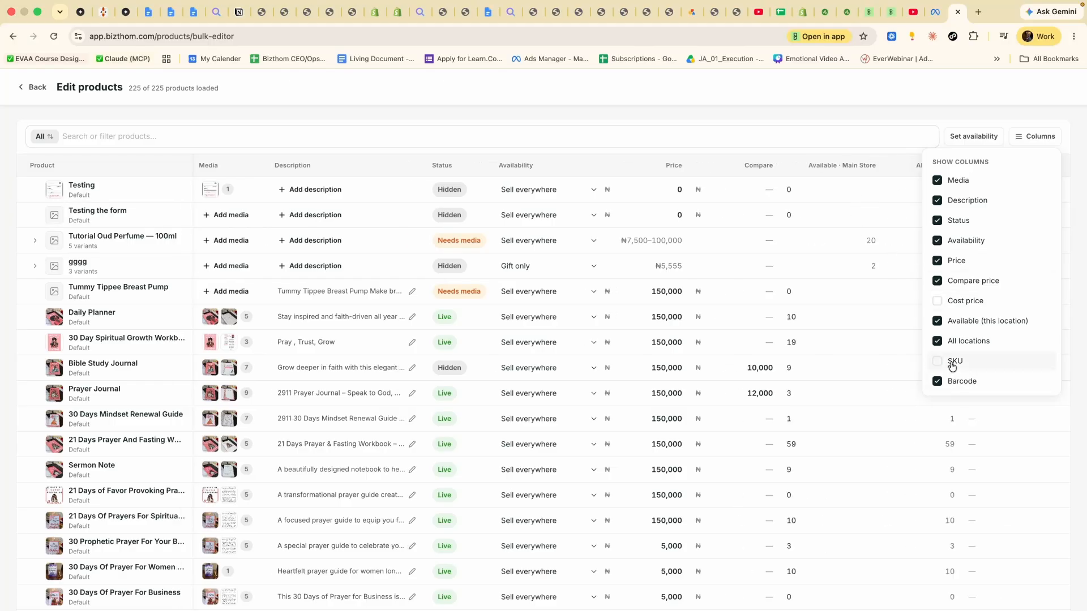
click(954, 384)
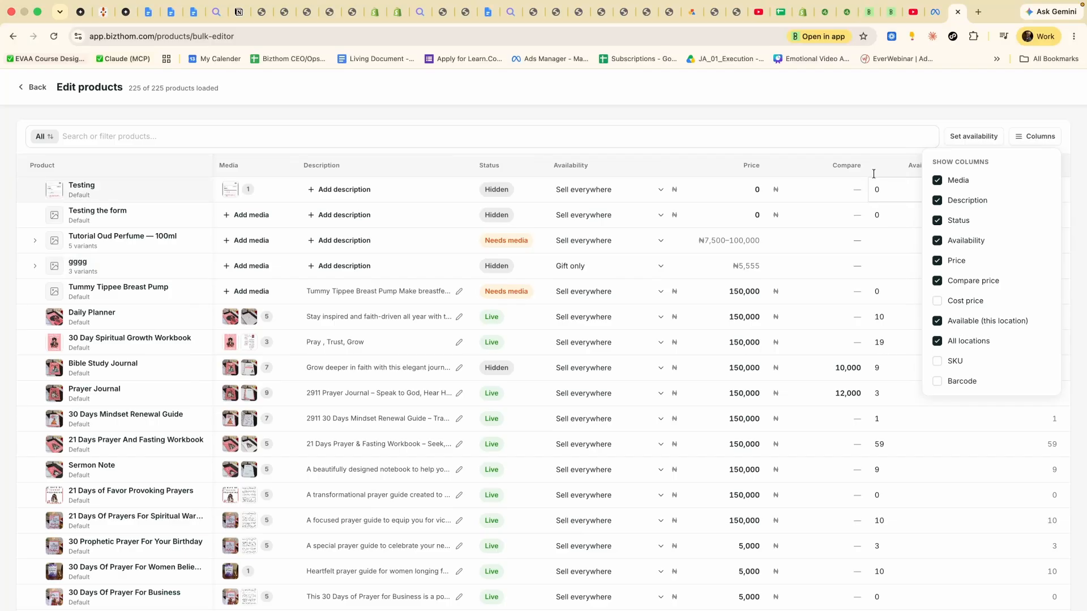
click(865, 115)
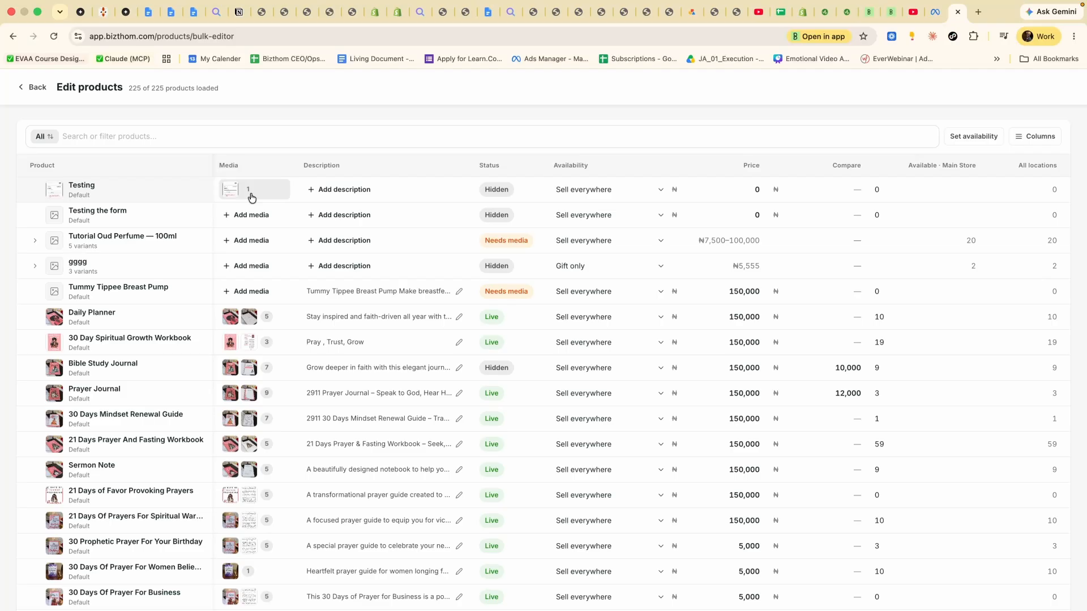
Step: View the media options for Testing the form and the description editor for the Testing product, closing both without edits
click(250, 215)
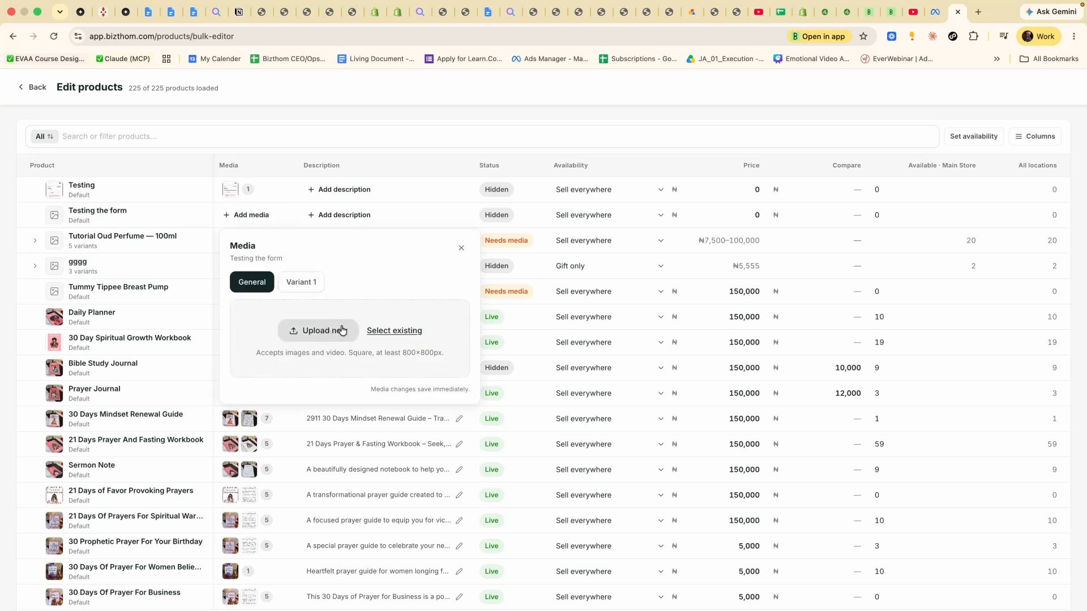
click(465, 250)
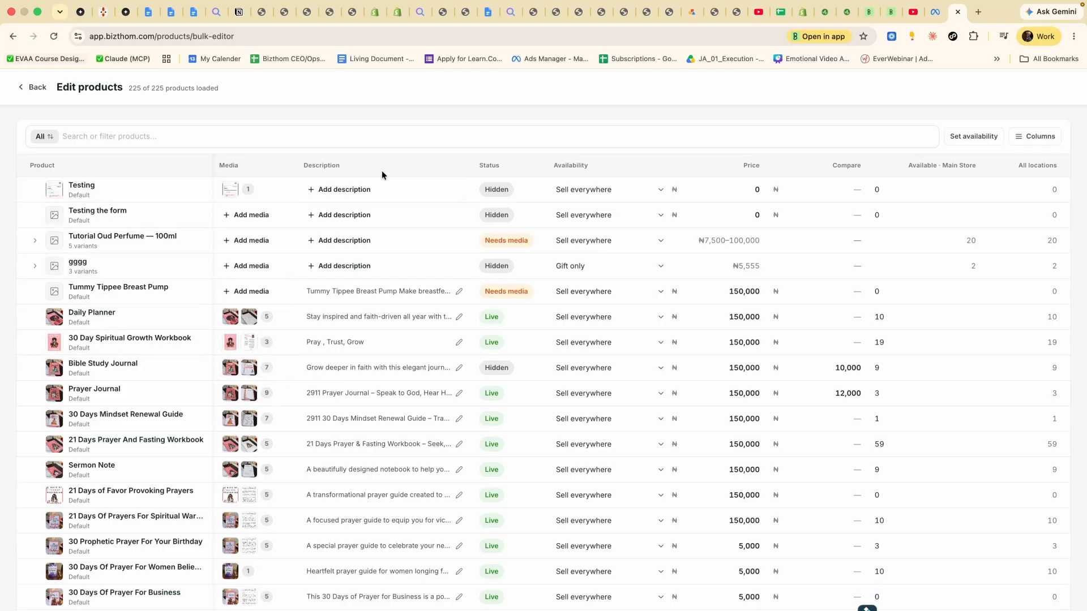
click(338, 193)
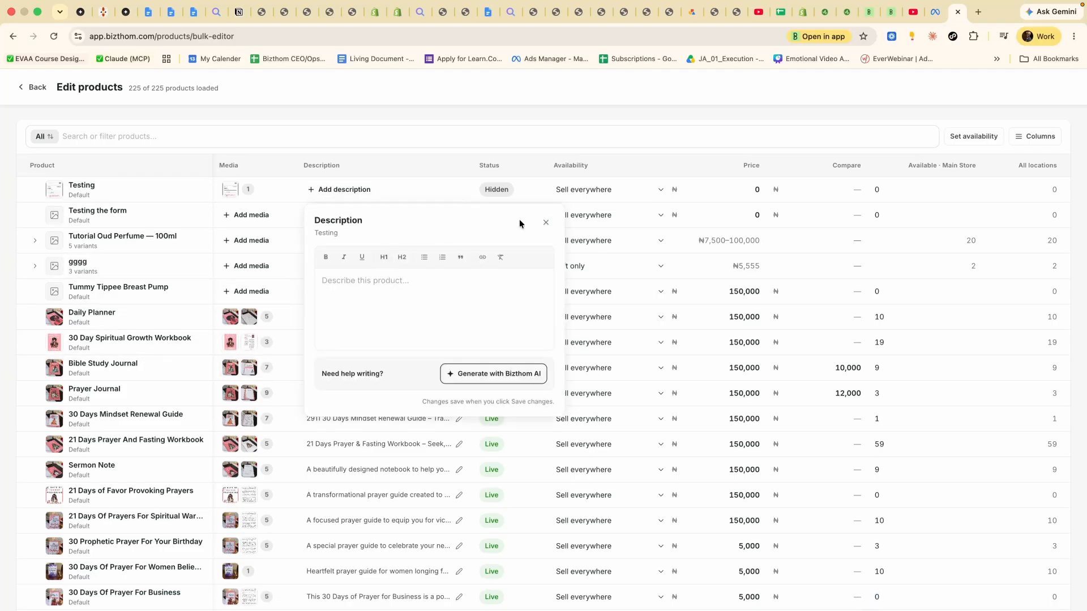
click(546, 225)
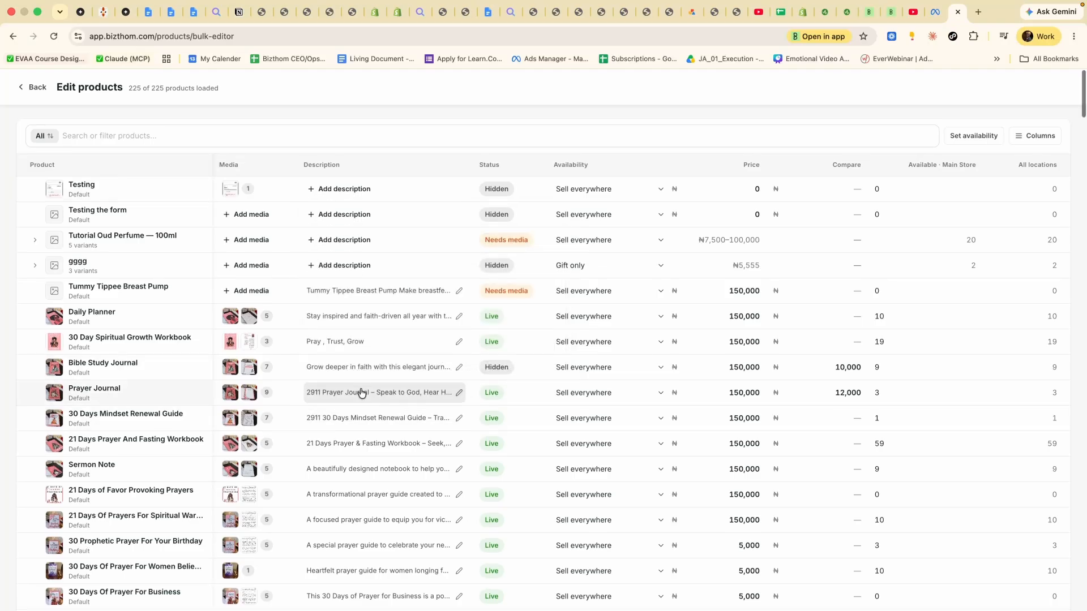
Step: Generate a description for the Mercy Ring with Bizthom AI
scroll(360, 389, down, 3)
scroll(360, 390, down, 10)
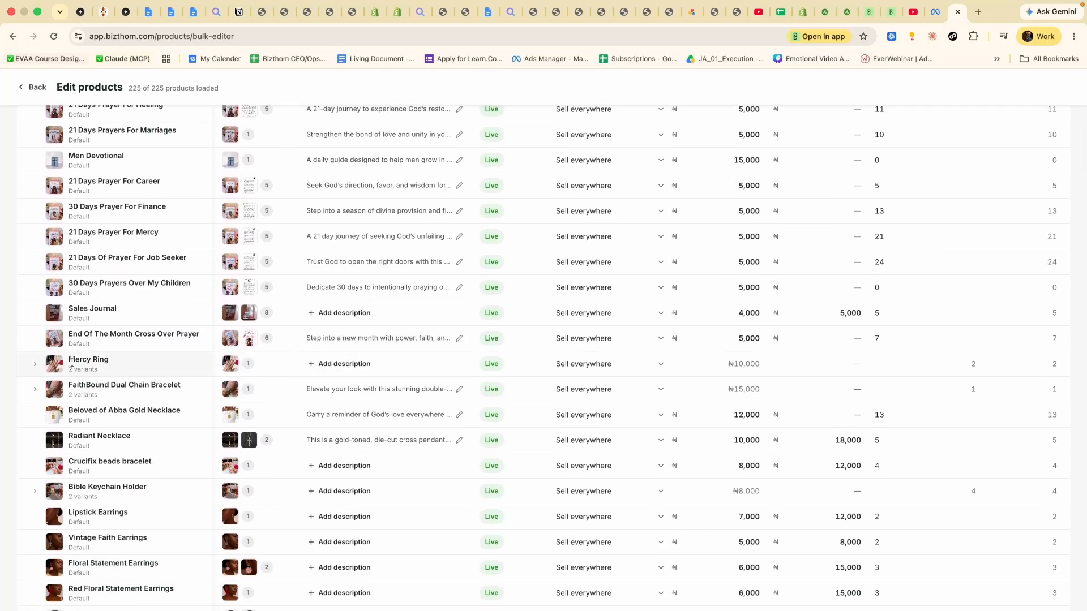
click(331, 366)
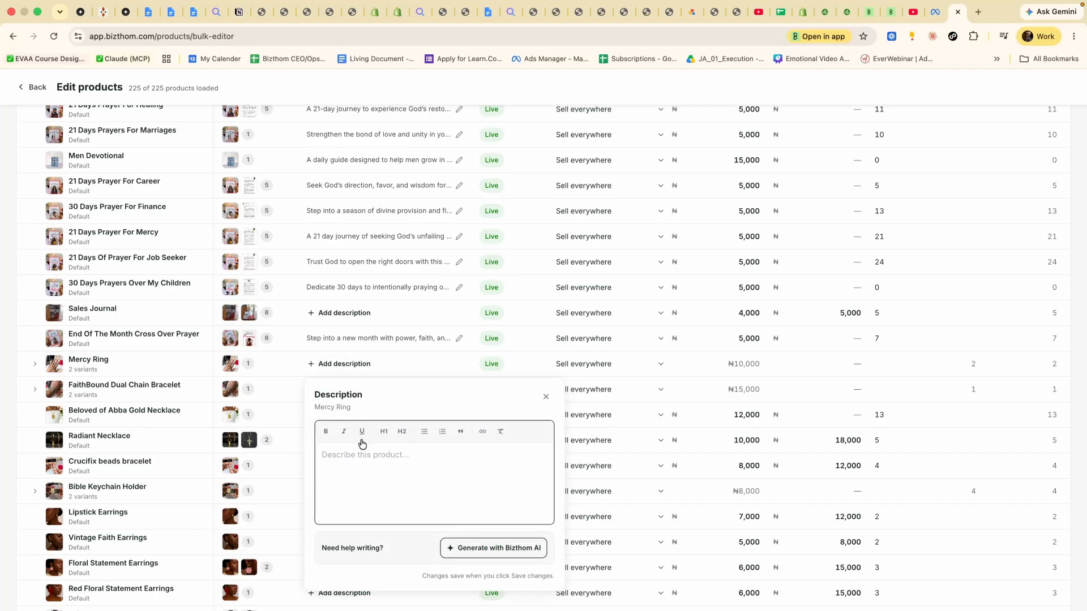
click(496, 549)
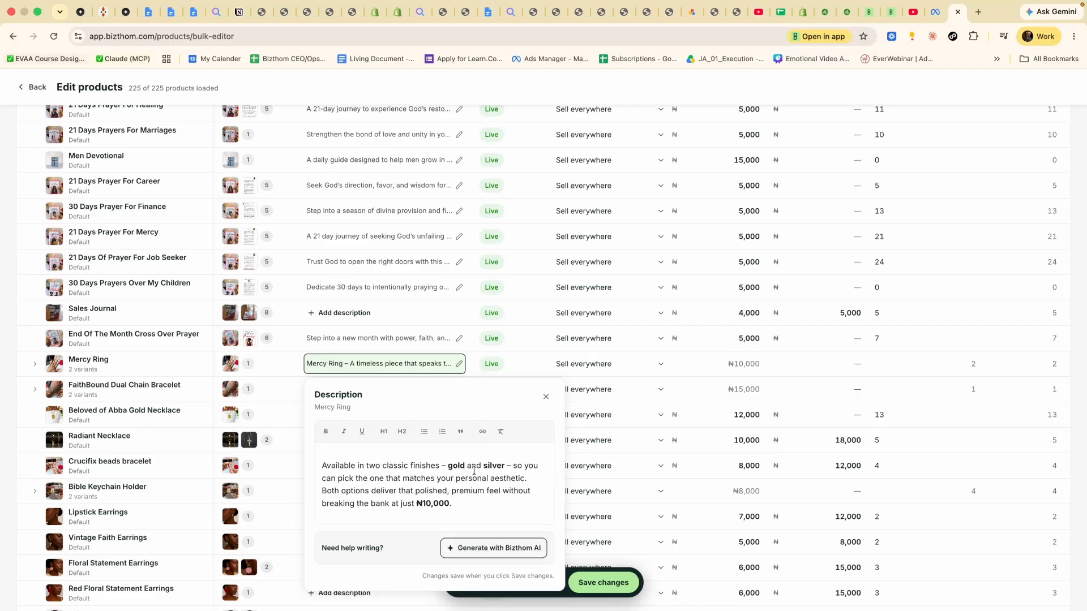
Step: Review the generated Mercy Ring description, close its editor and save the change
scroll(475, 471, down, 5)
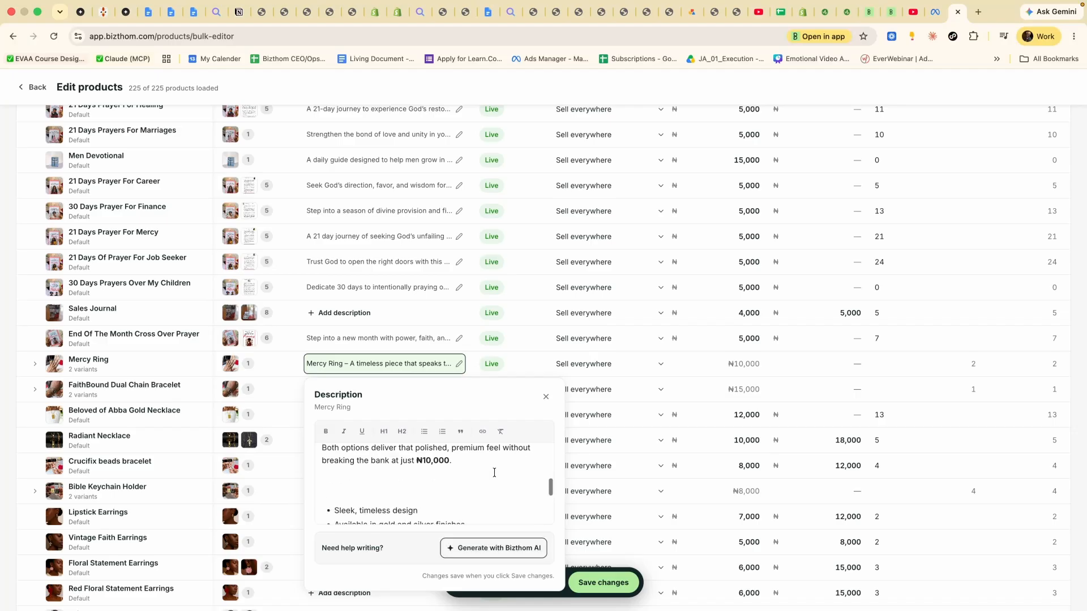
scroll(438, 473, up, 5)
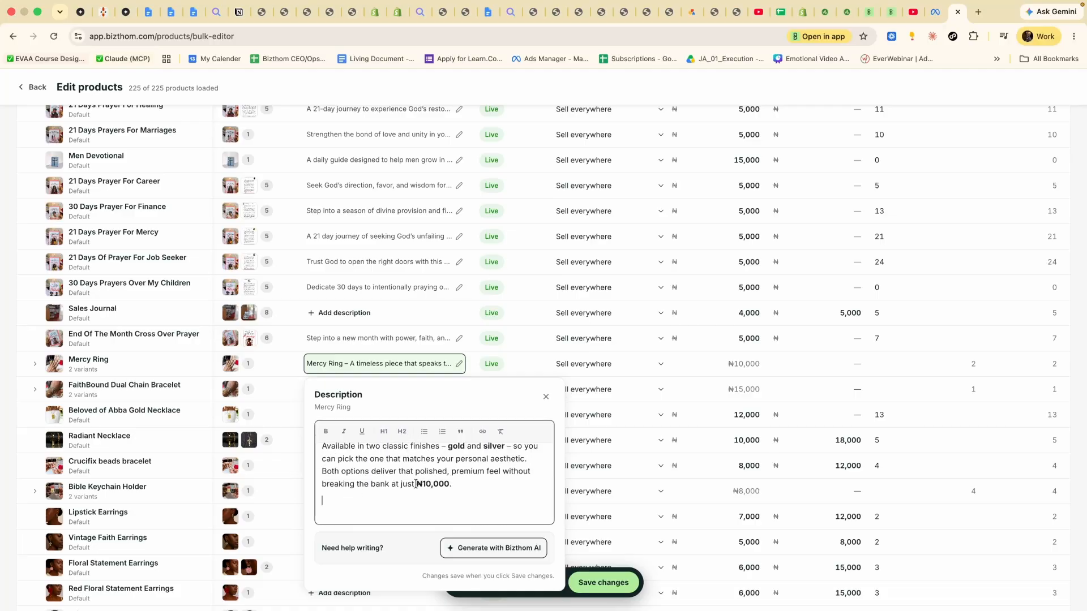
scroll(346, 500, up, 6)
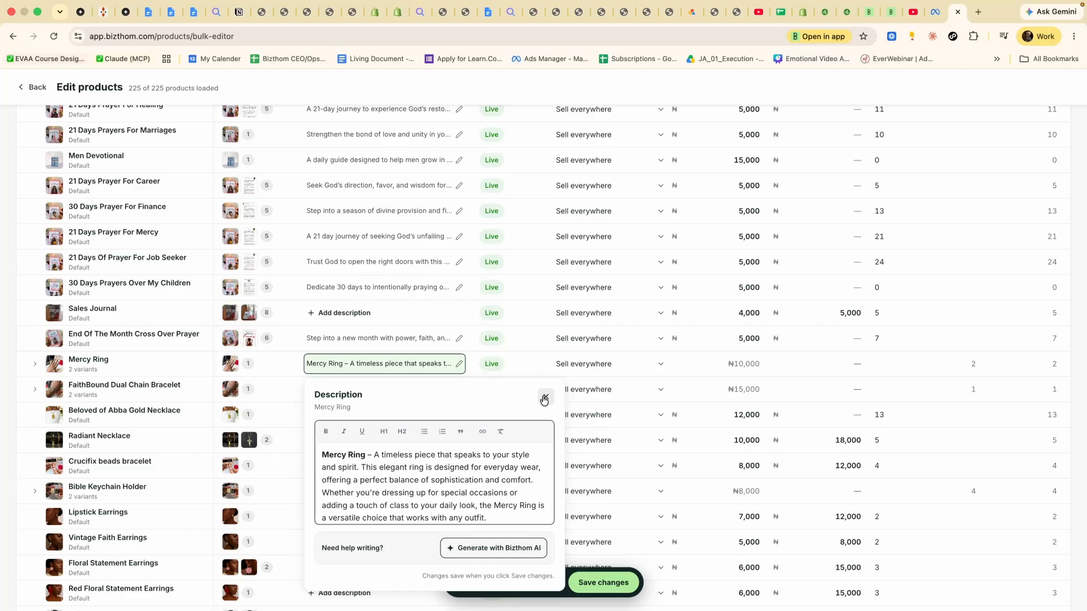
click(544, 401)
click(604, 583)
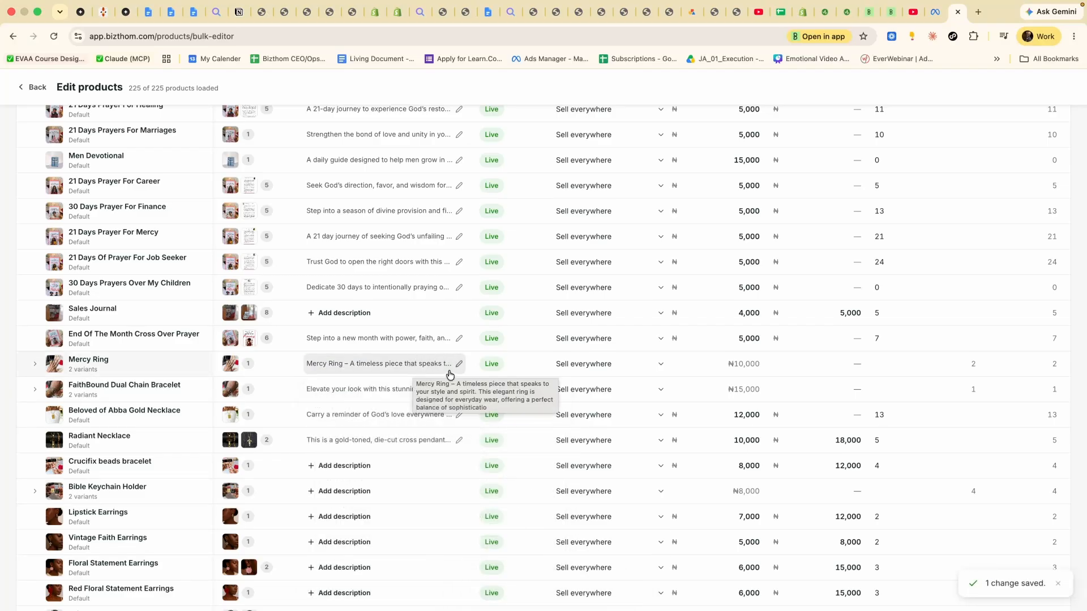
scroll(419, 362, up, 5)
scroll(422, 354, up, 5)
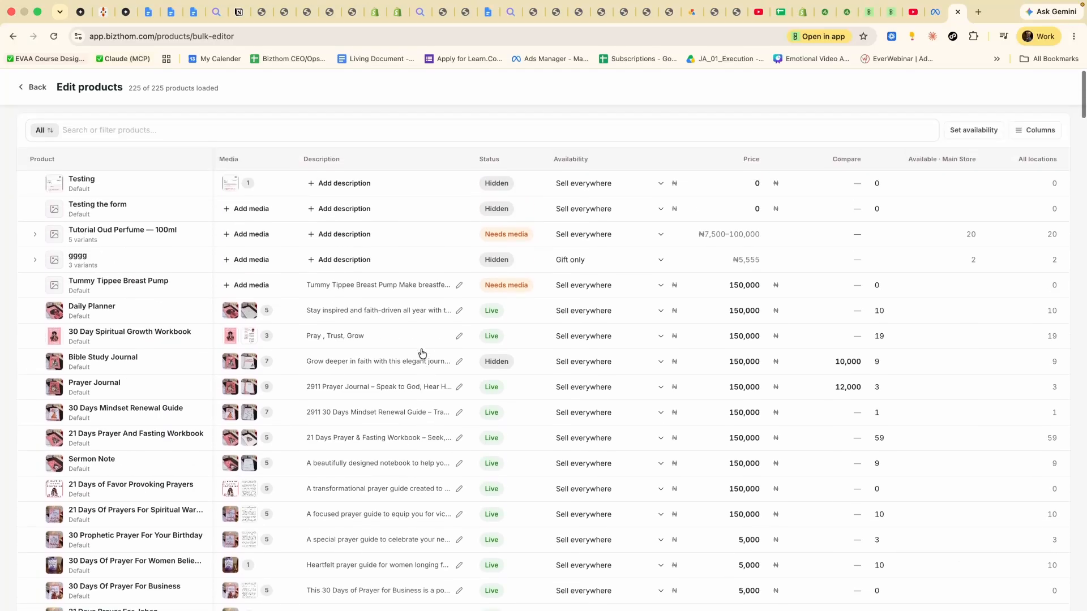